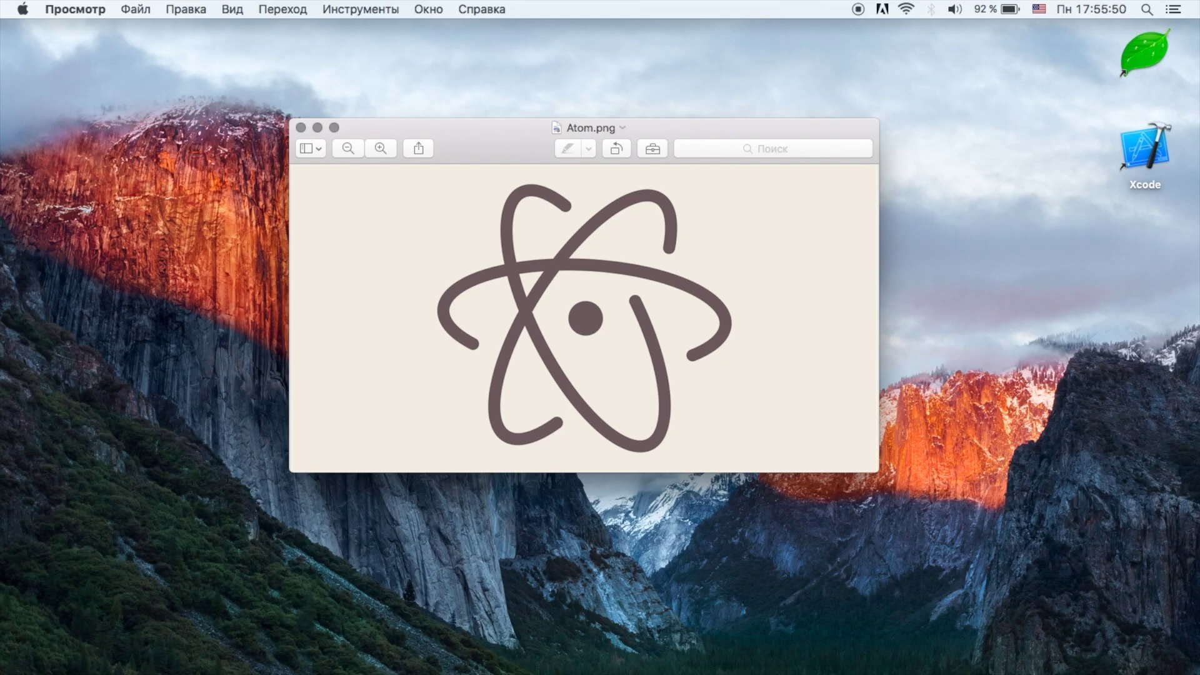
Step: Switch to the Chrome browser, open atom.io from the search results and download Atom for Mac
key("ctrl+Right")
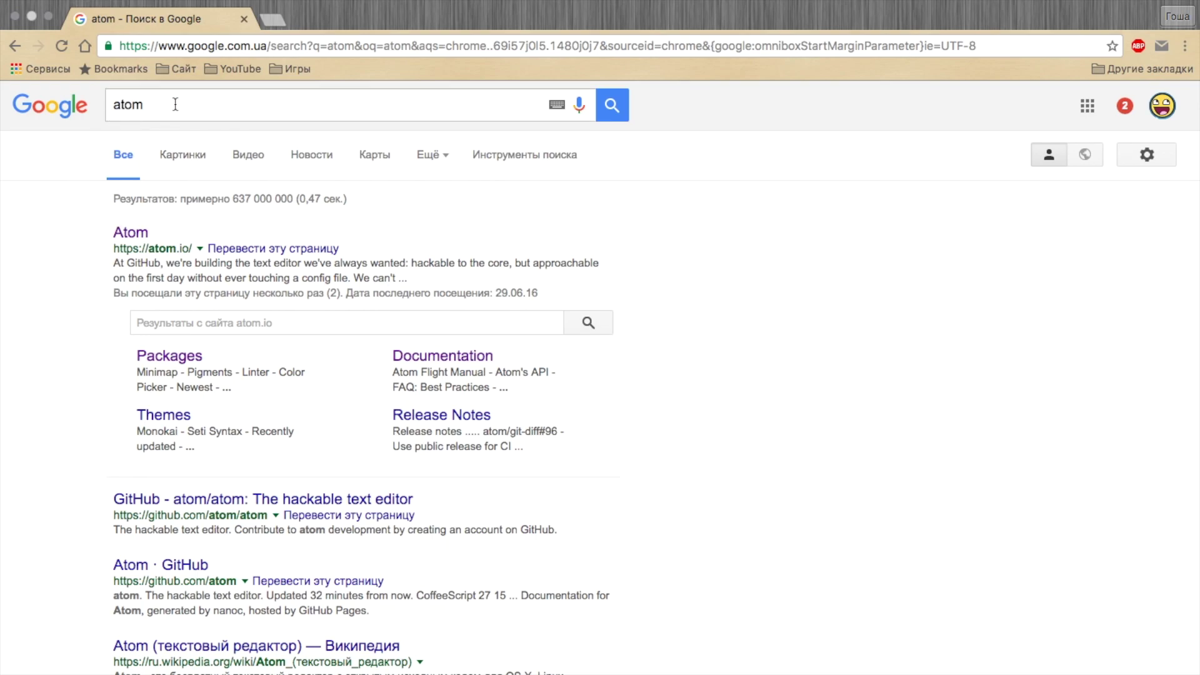
left_click(132, 236)
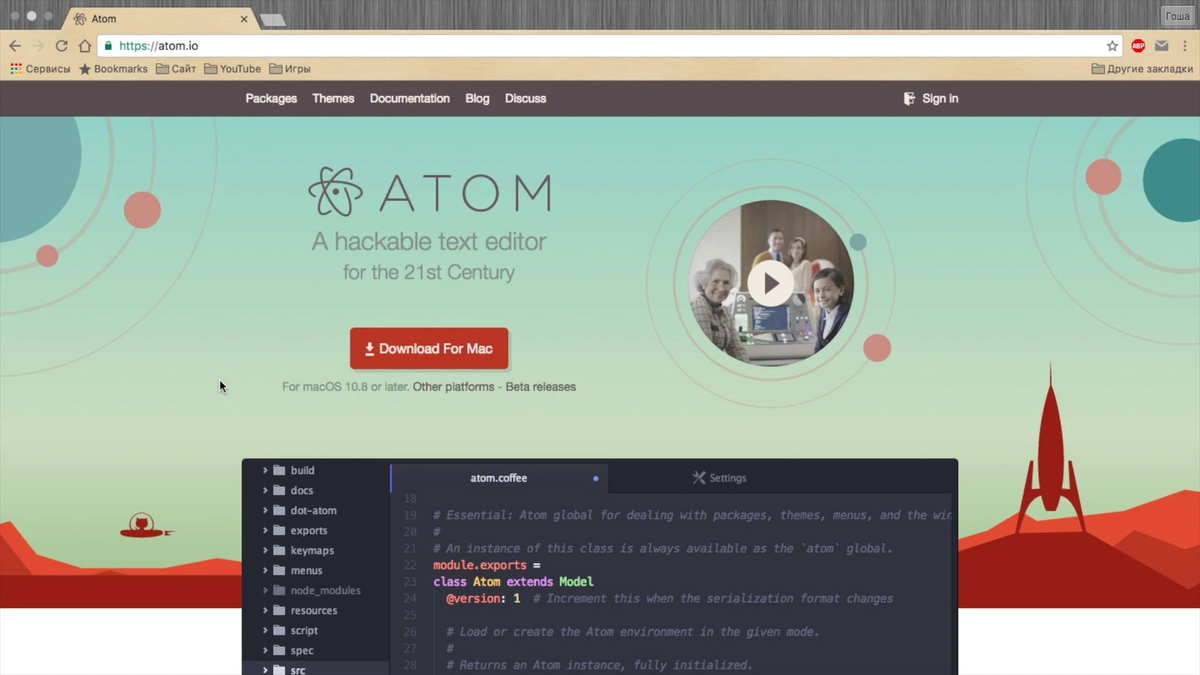
scroll(222, 385, "down", 1)
scroll(220, 380, "up", 1)
scroll(215, 380, "down", 2)
scroll(179, 341, "down", 8)
scroll(179, 340, "up", 10)
scroll(537, 360, "down", 1)
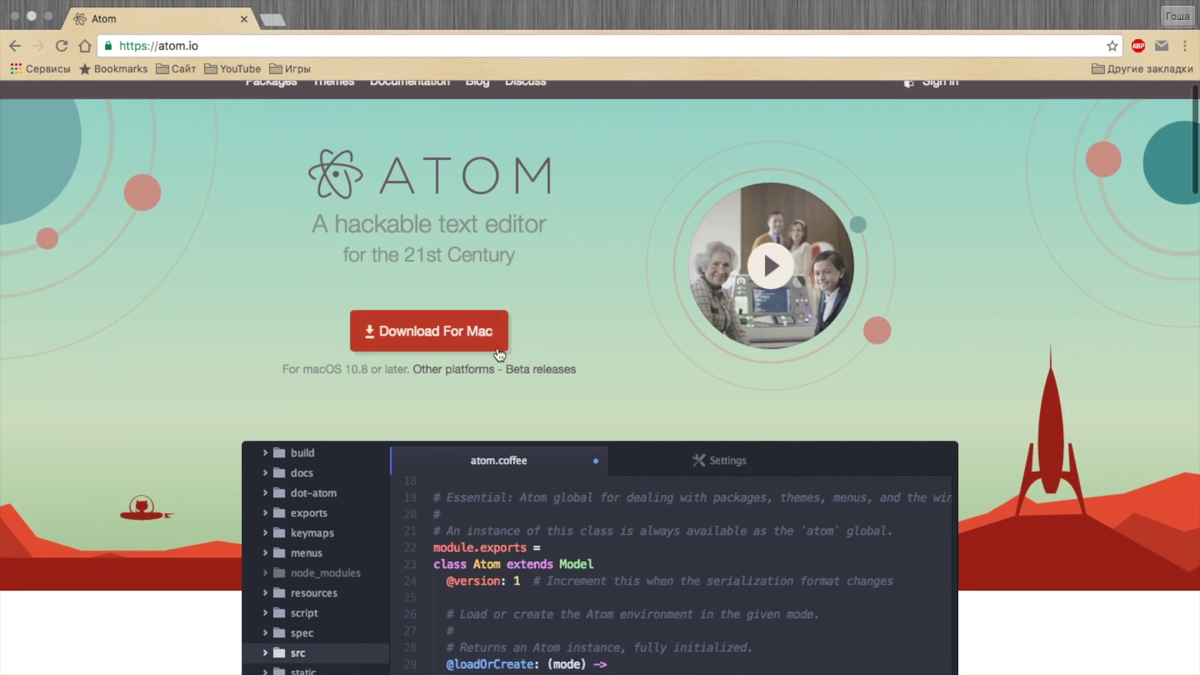
left_click(450, 335)
Step: Review the sections of the Atom home page, from the feature overview down to the contact links
scroll(600, 375, "down", 6)
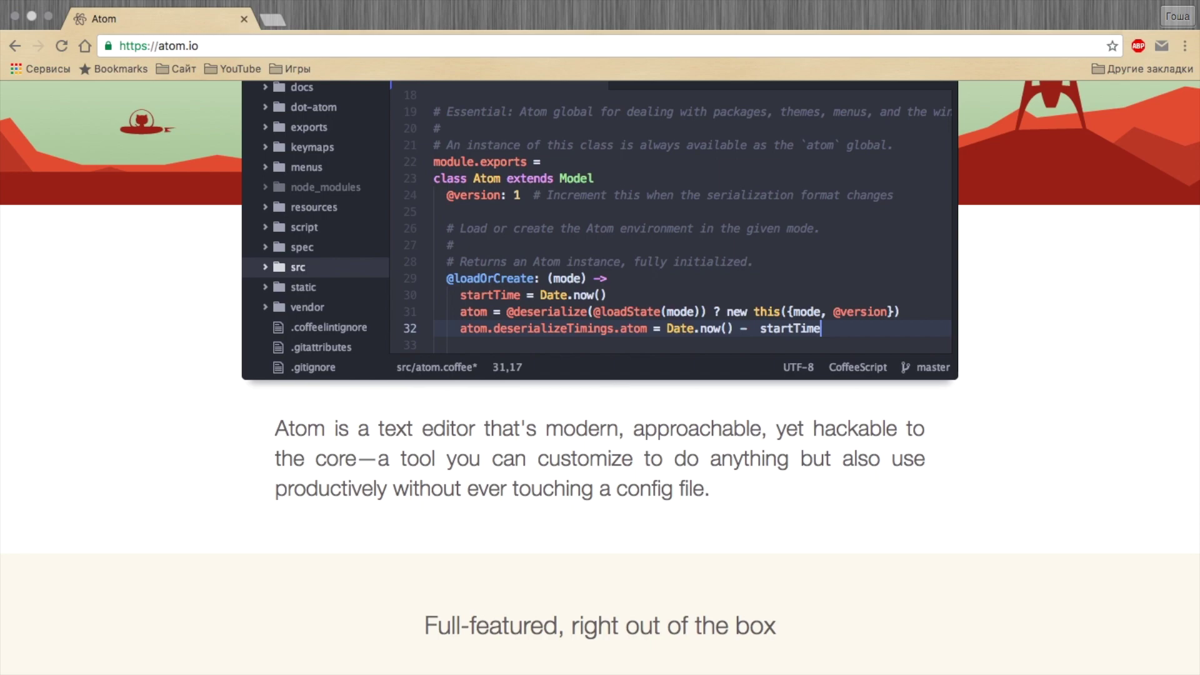
scroll(170, 625, "down", 20)
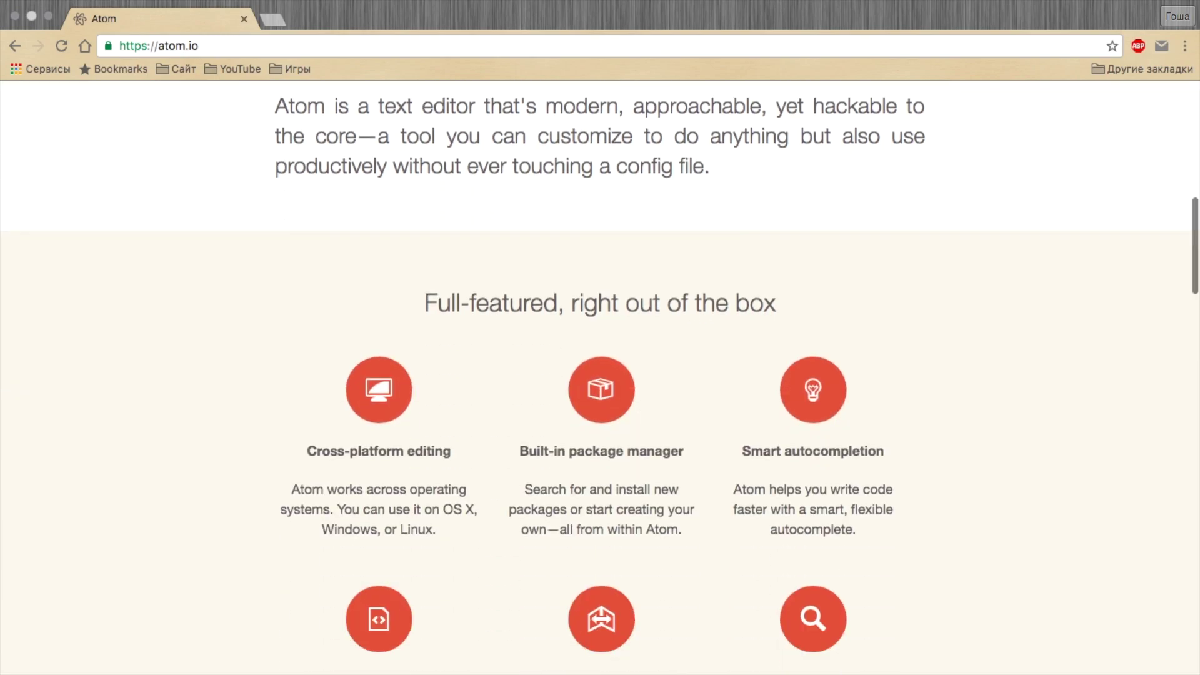
scroll(349, 397, "down", 20)
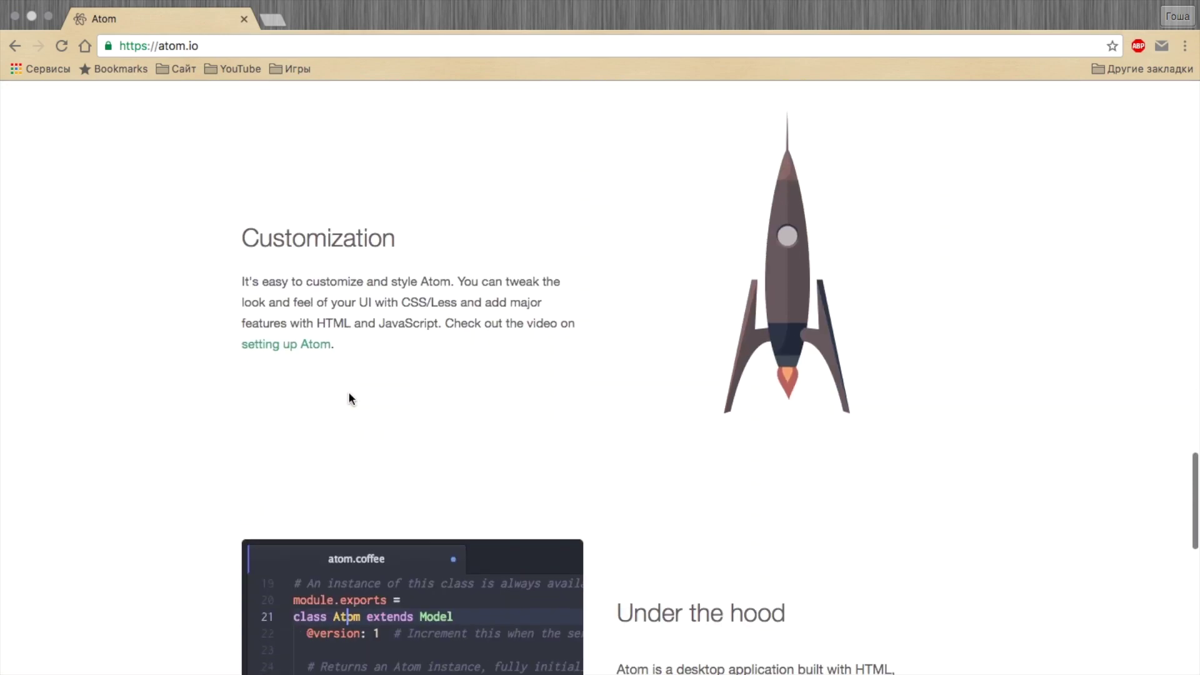
scroll(348, 391, "up", 10)
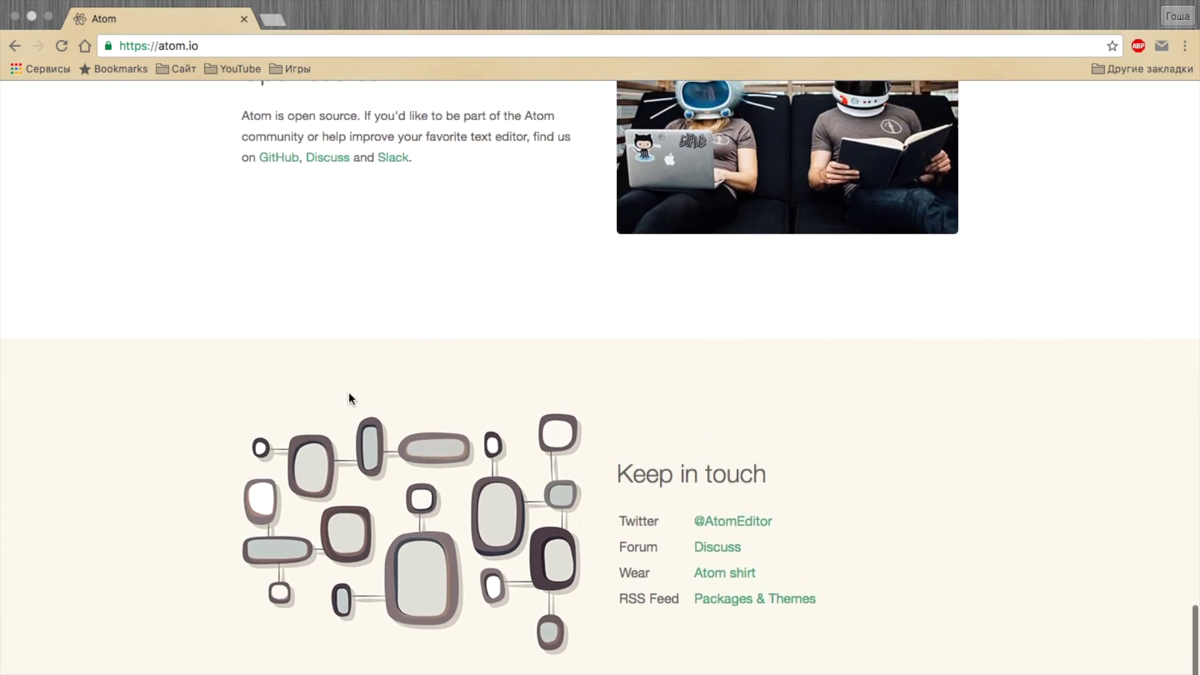
scroll(349, 398, "up", 1)
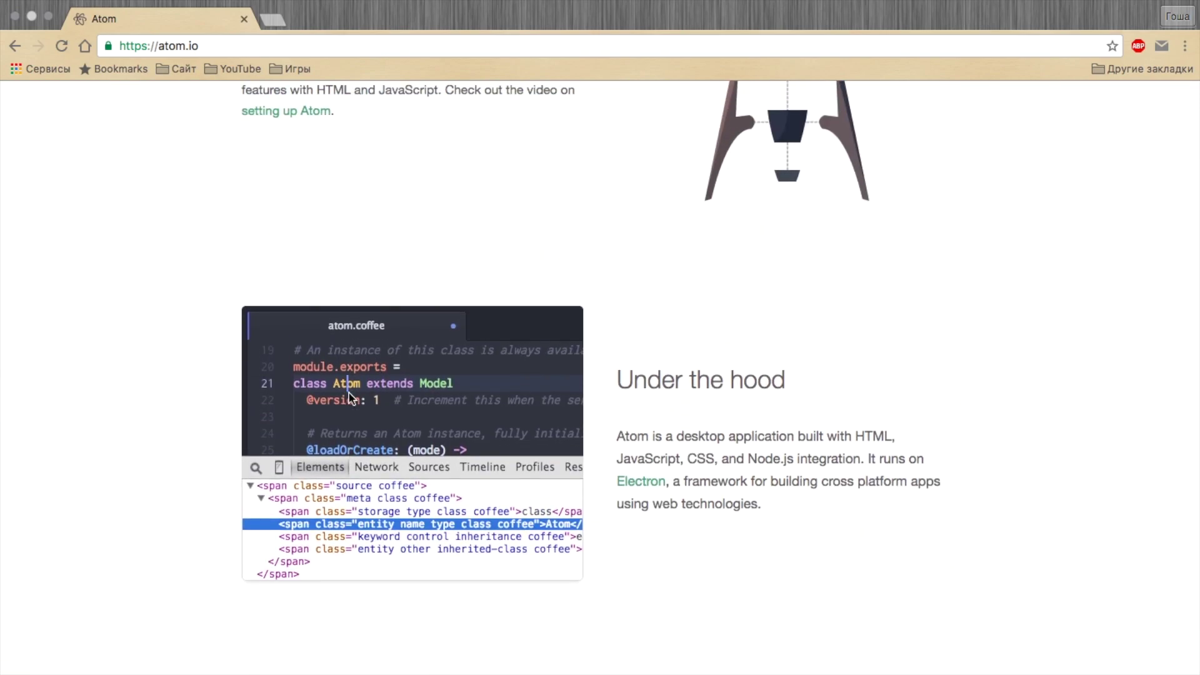
scroll(349, 394, "up", 15)
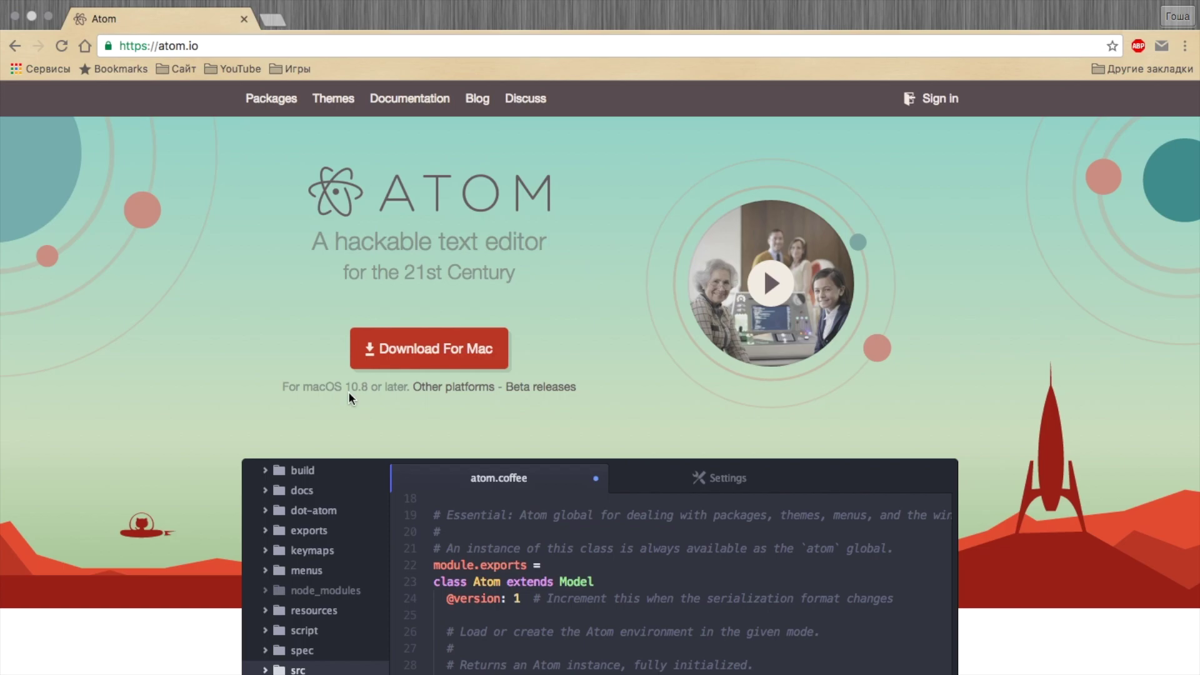
Step: Switch to the Downloads folder in Finder and unpack the atom-mac.zip archive
key("ctrl+Left")
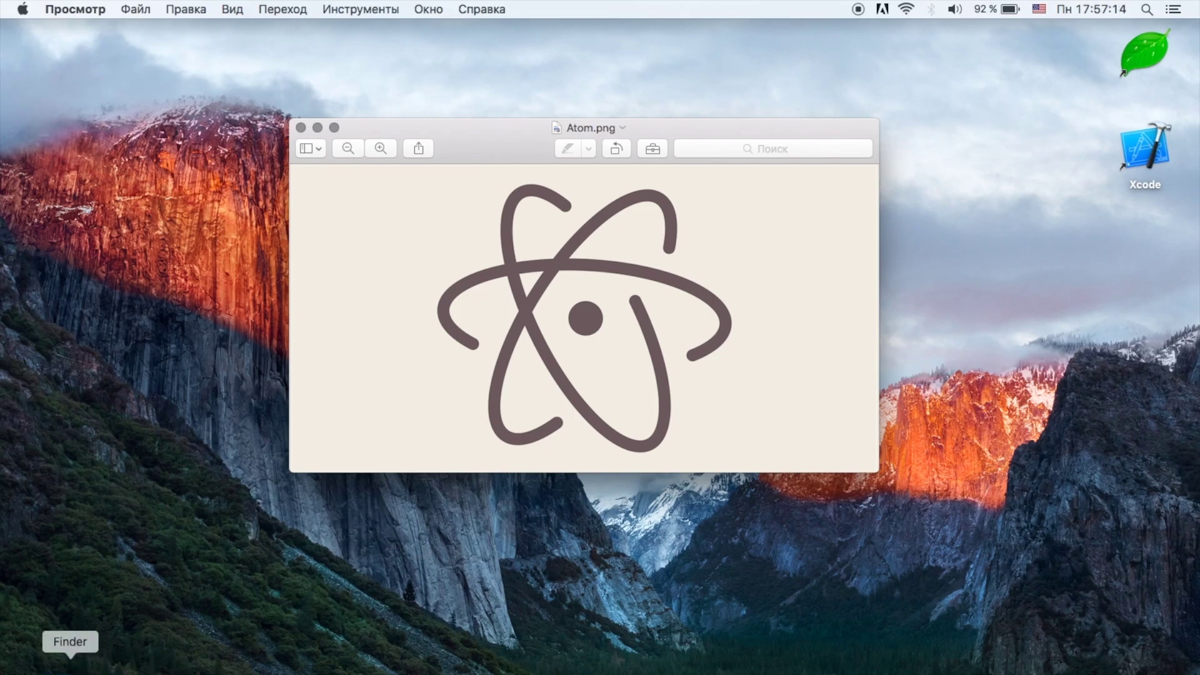
key("super+Tab")
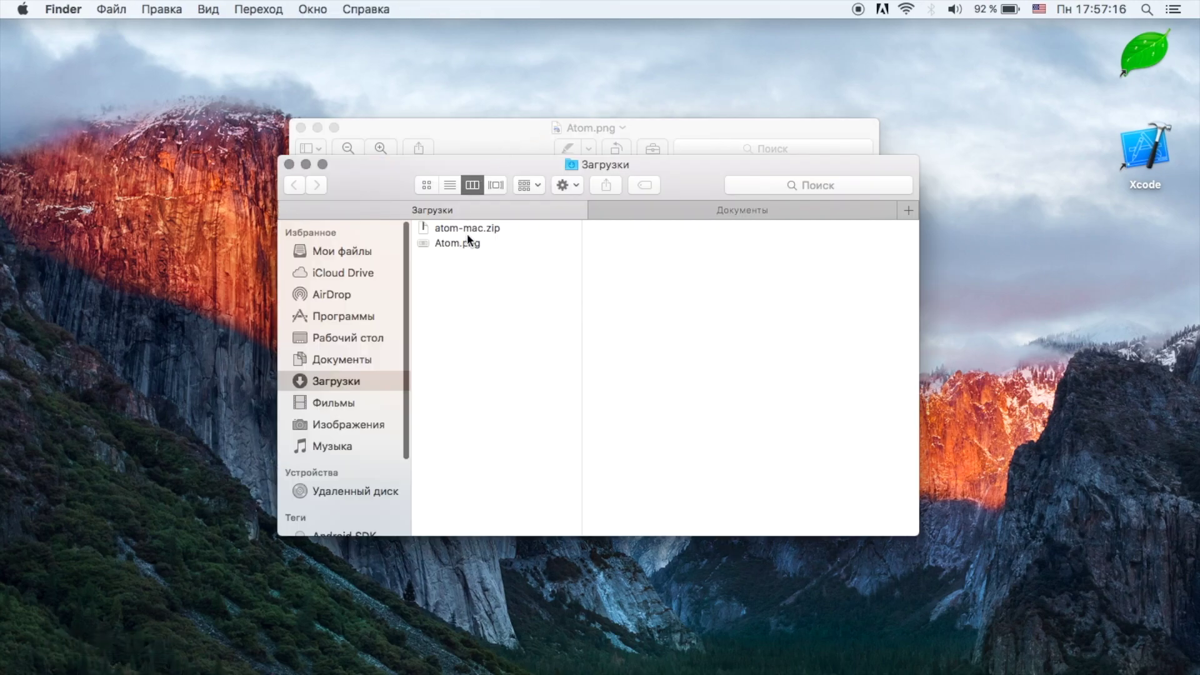
left_click(457, 230)
double_click(457, 230)
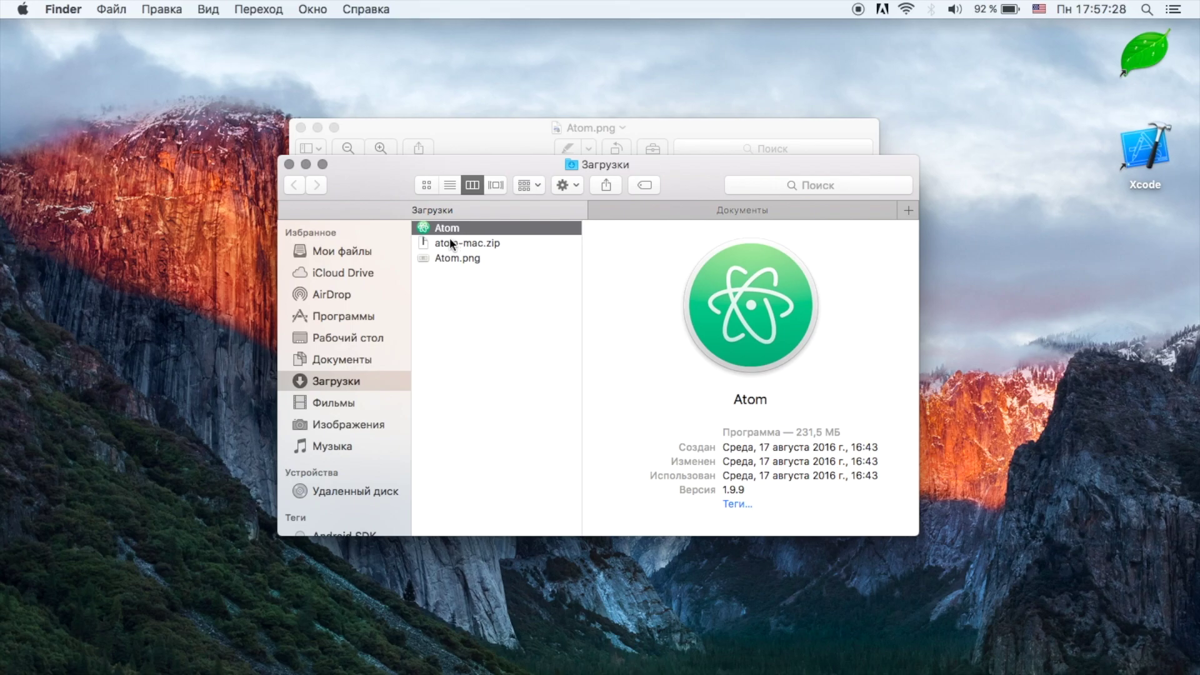
Step: Move the unpacked Atom application and the atom-mac.zip archive from Downloads to the Trash
left_click(457, 238, "super")
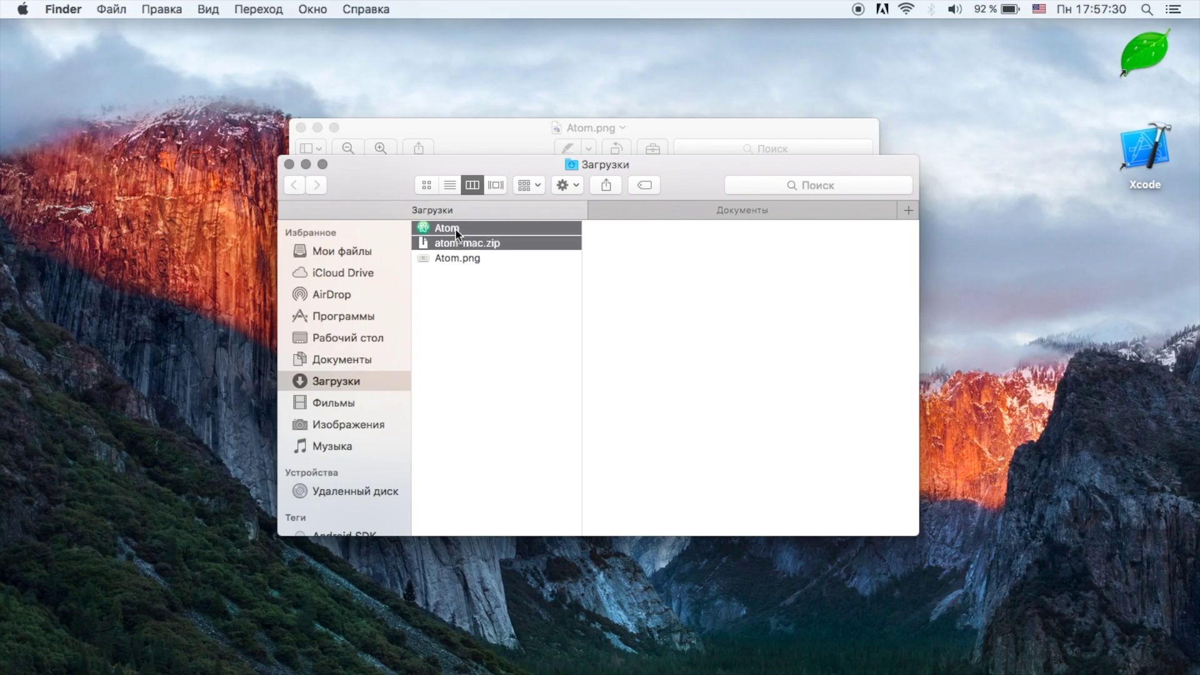
left_click(455, 228)
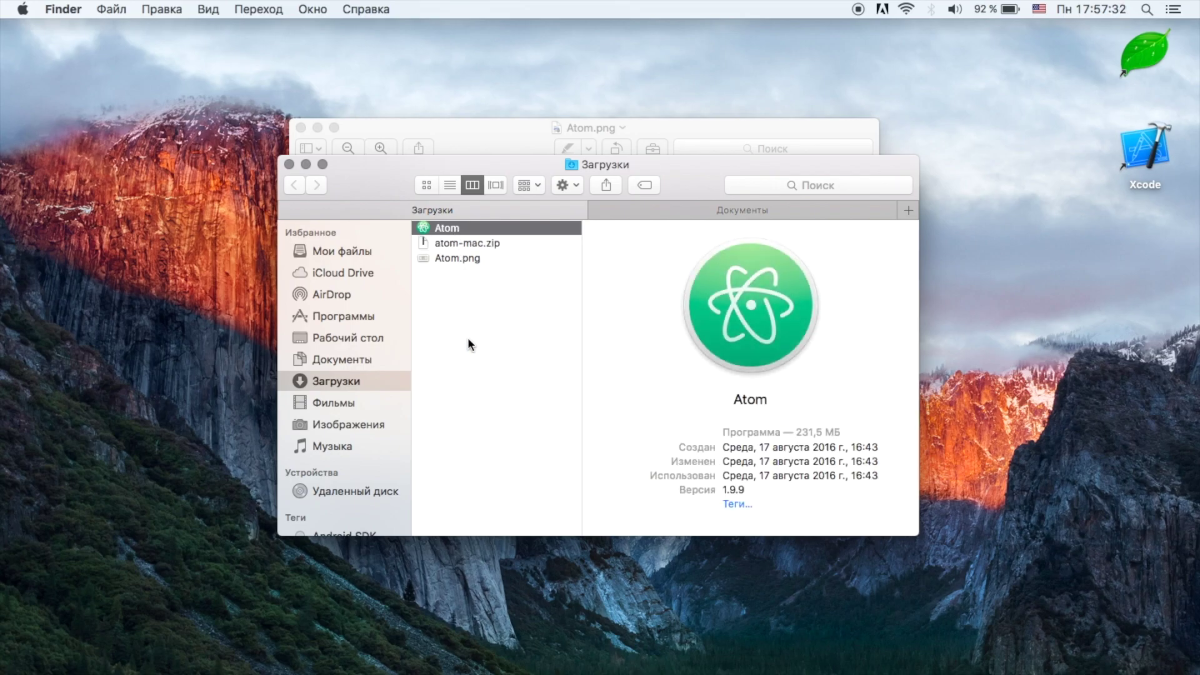
left_click(494, 241, "super")
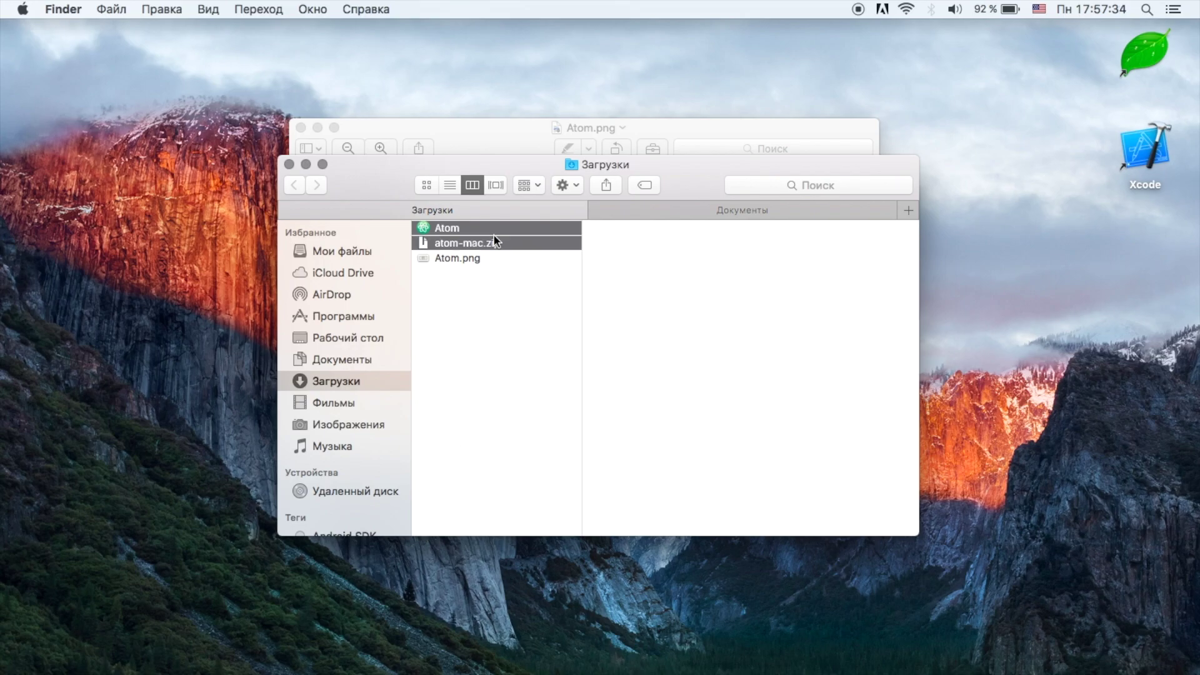
key("super+BackSpace")
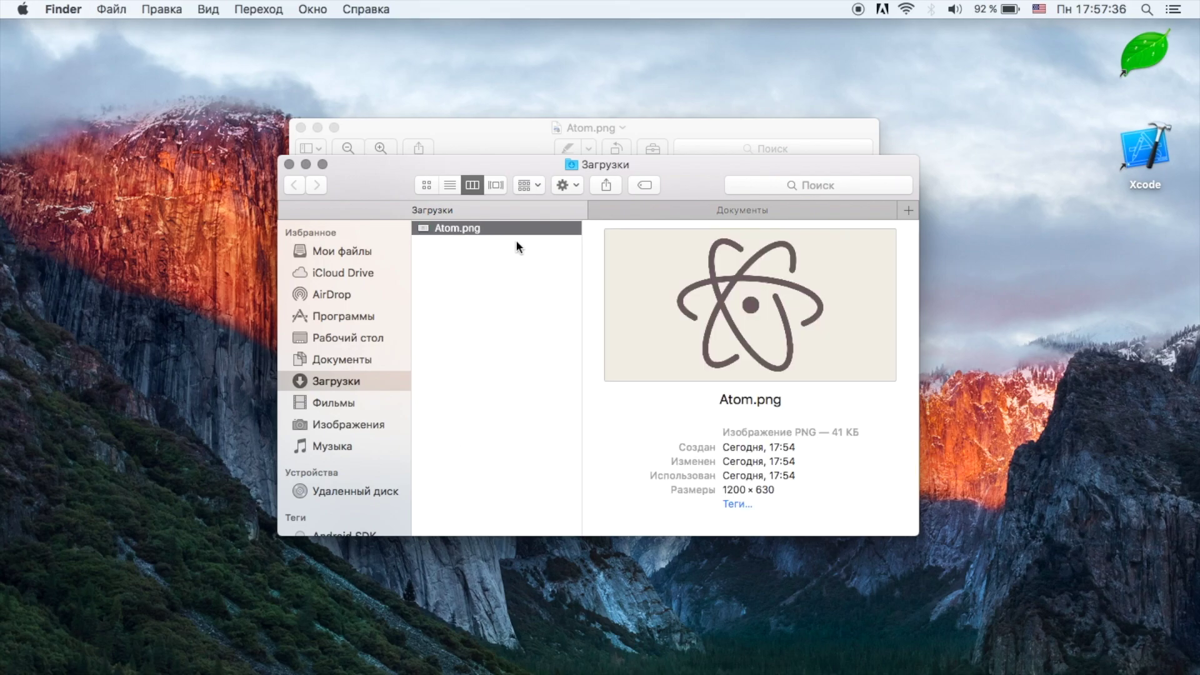
Step: Launch the installed Atom editor and dismiss the remote-edit package error notification
key("F4")
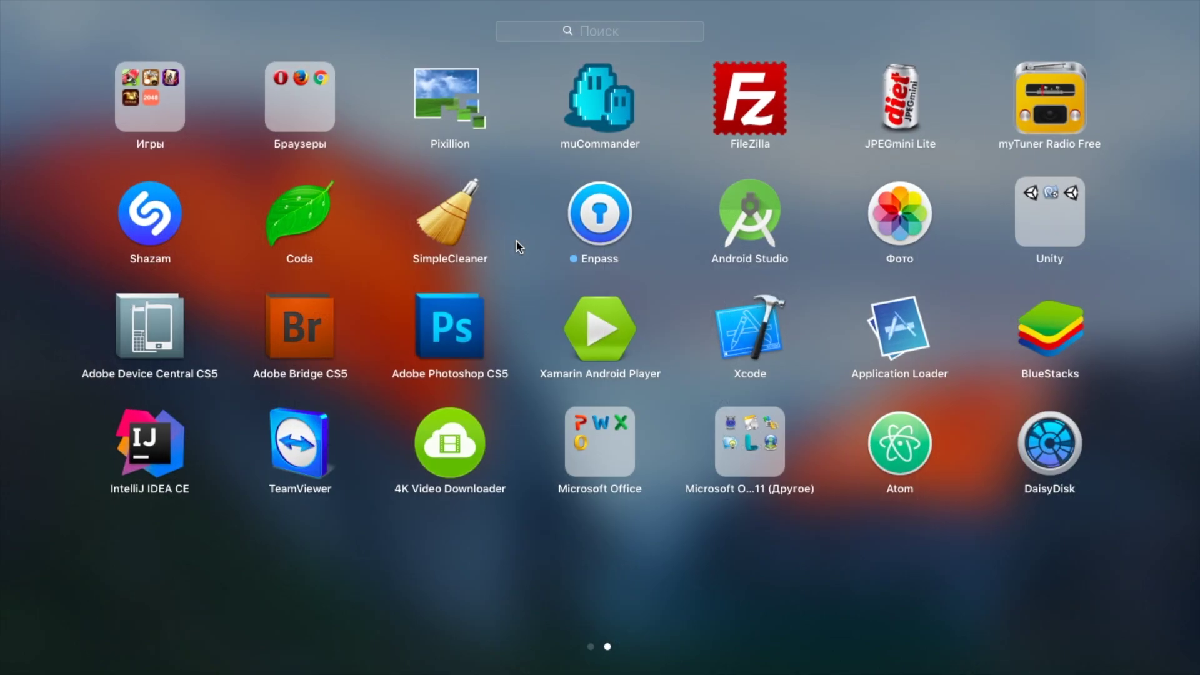
left_click(913, 421)
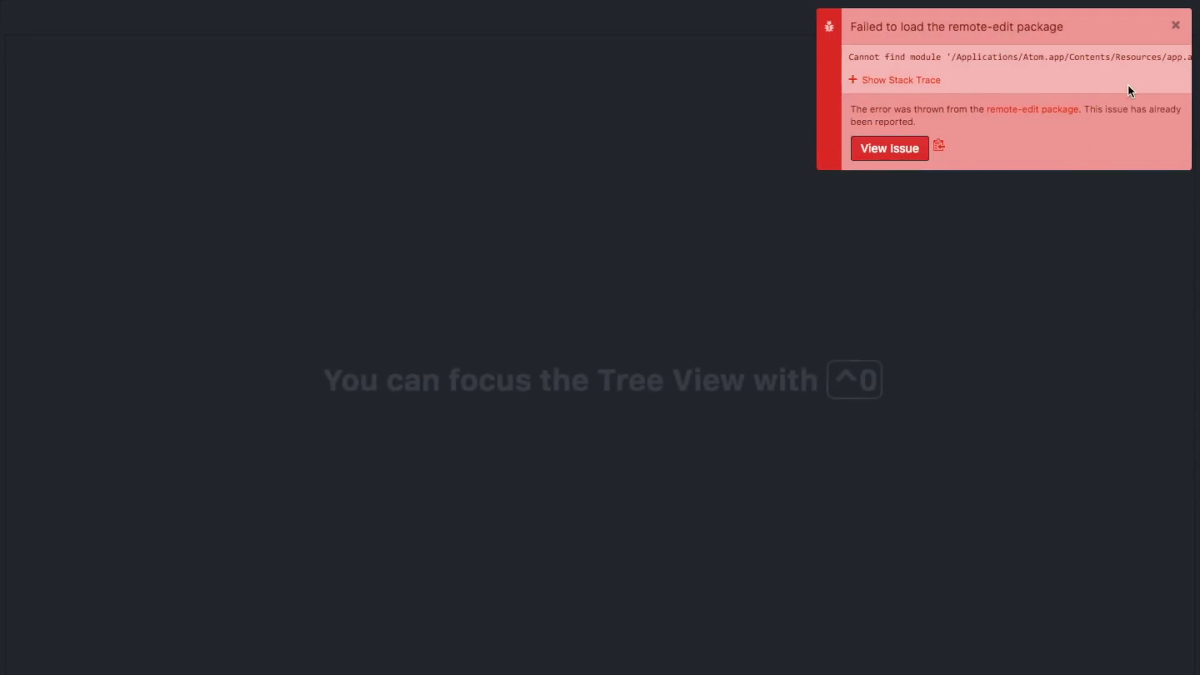
left_click(1176, 27)
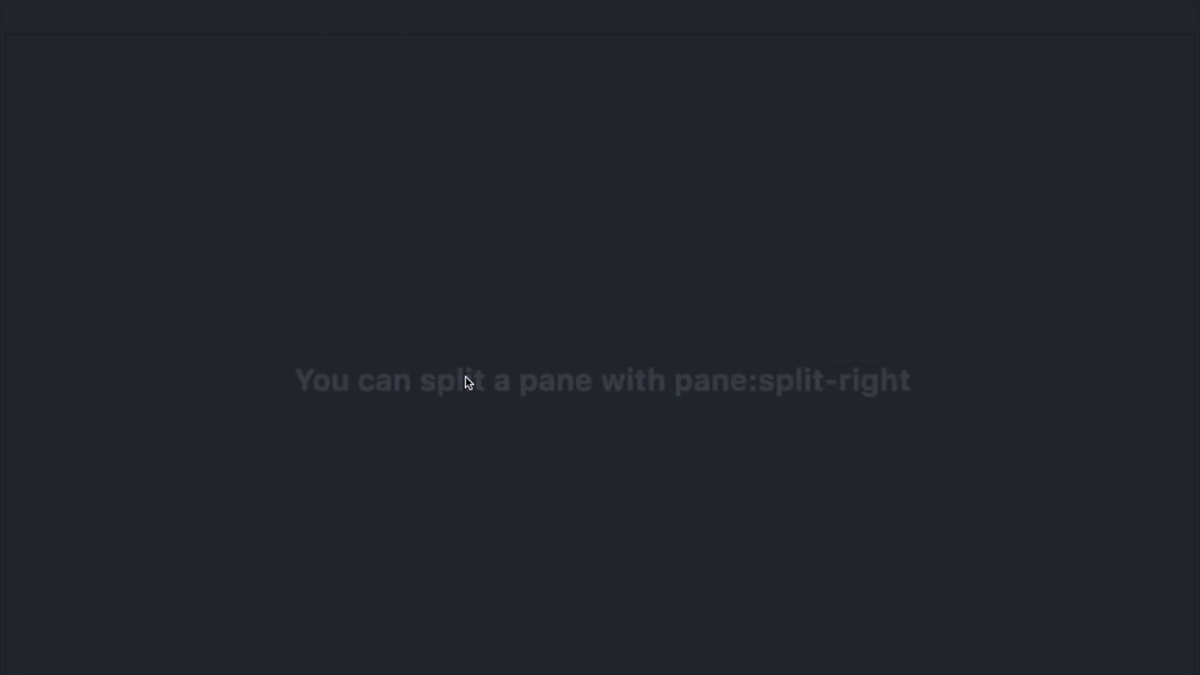
Step: Open Atom's preferences and go through the Core Settings down to the Editor Settings section
mouse_move(178, 2)
left_click(100, 9)
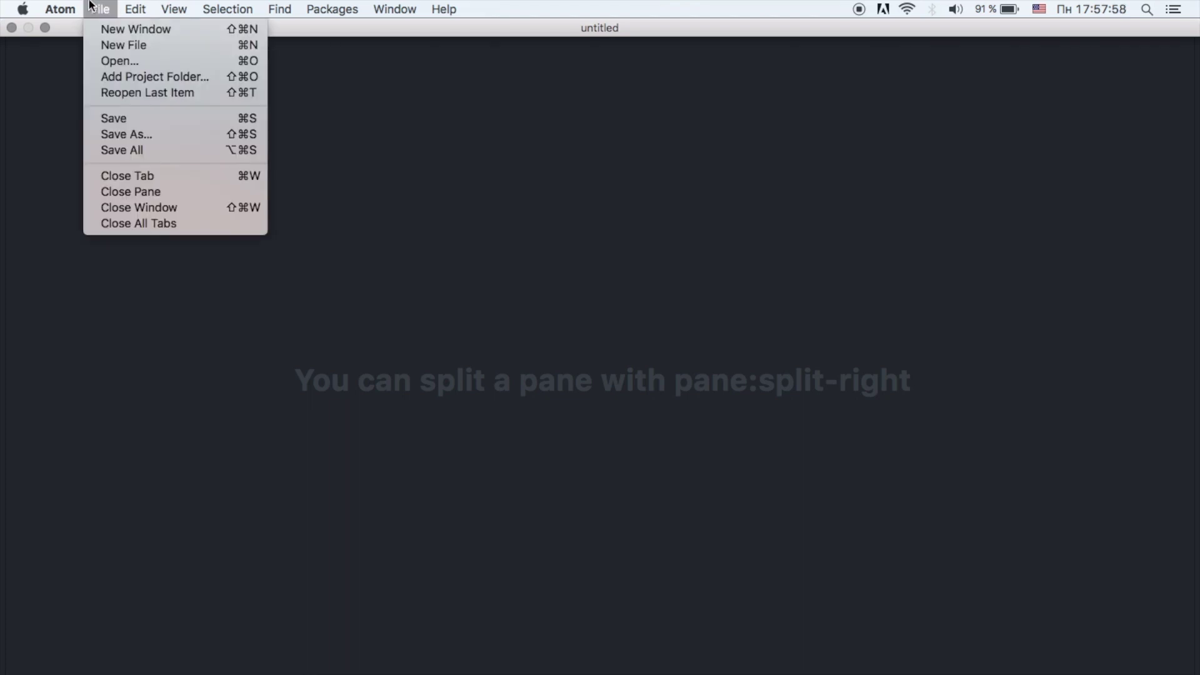
mouse_move(62, 9)
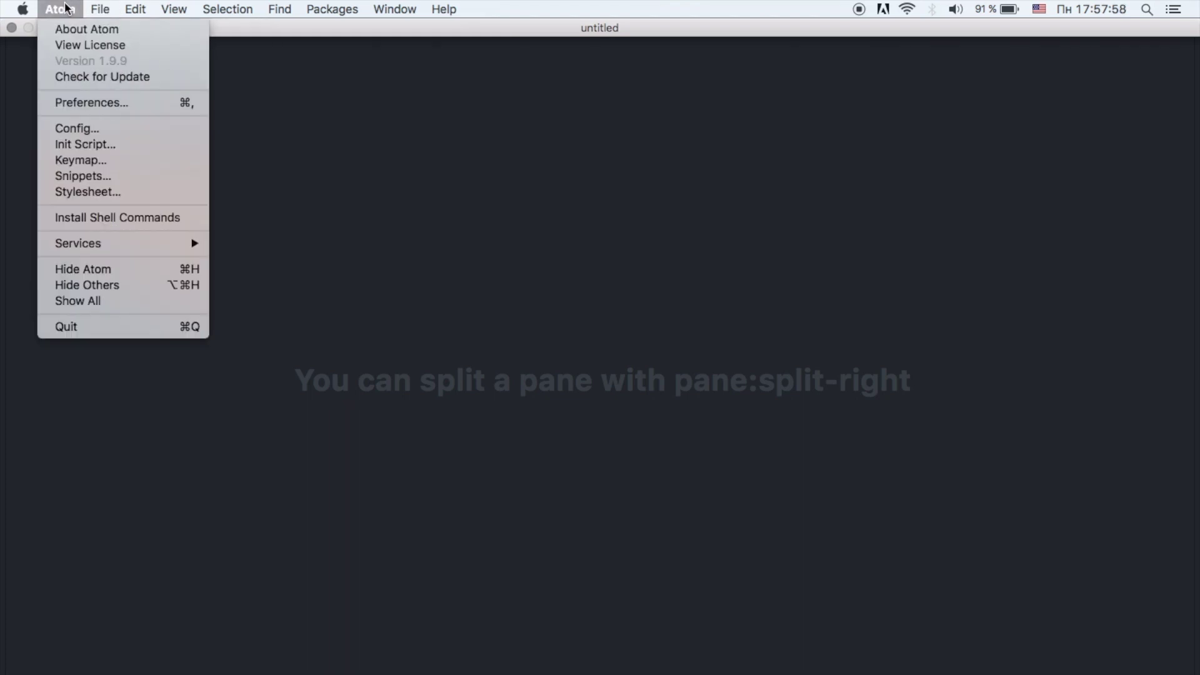
left_click(85, 106)
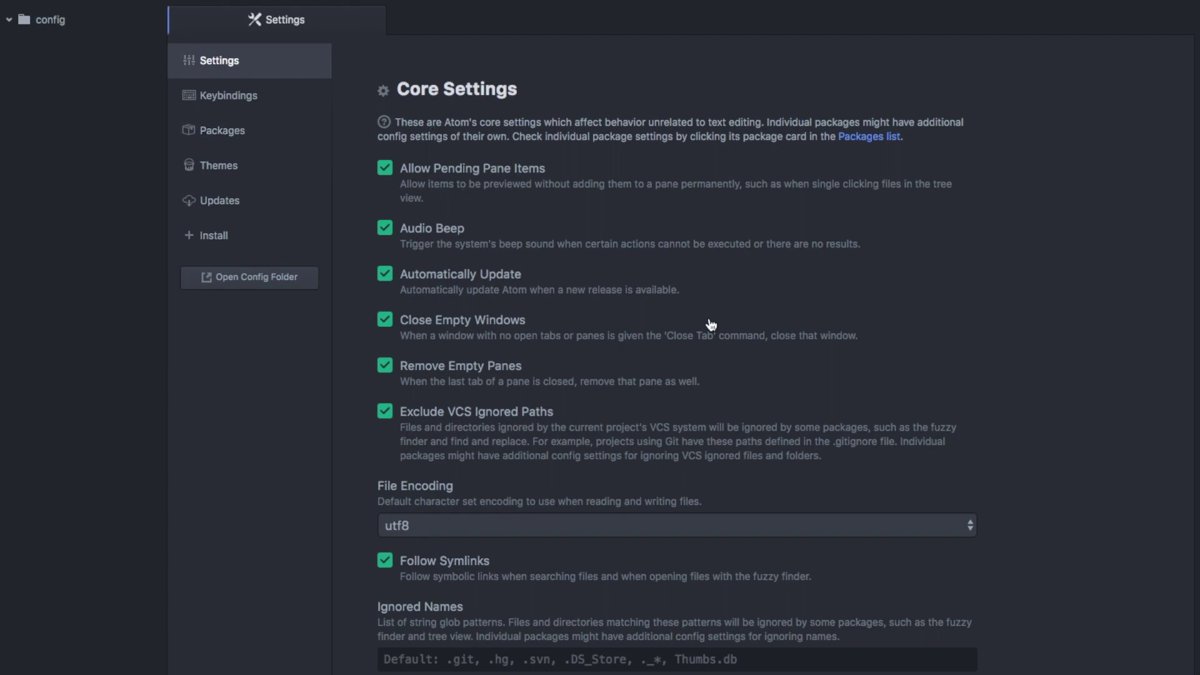
scroll(710, 323, "down", 5)
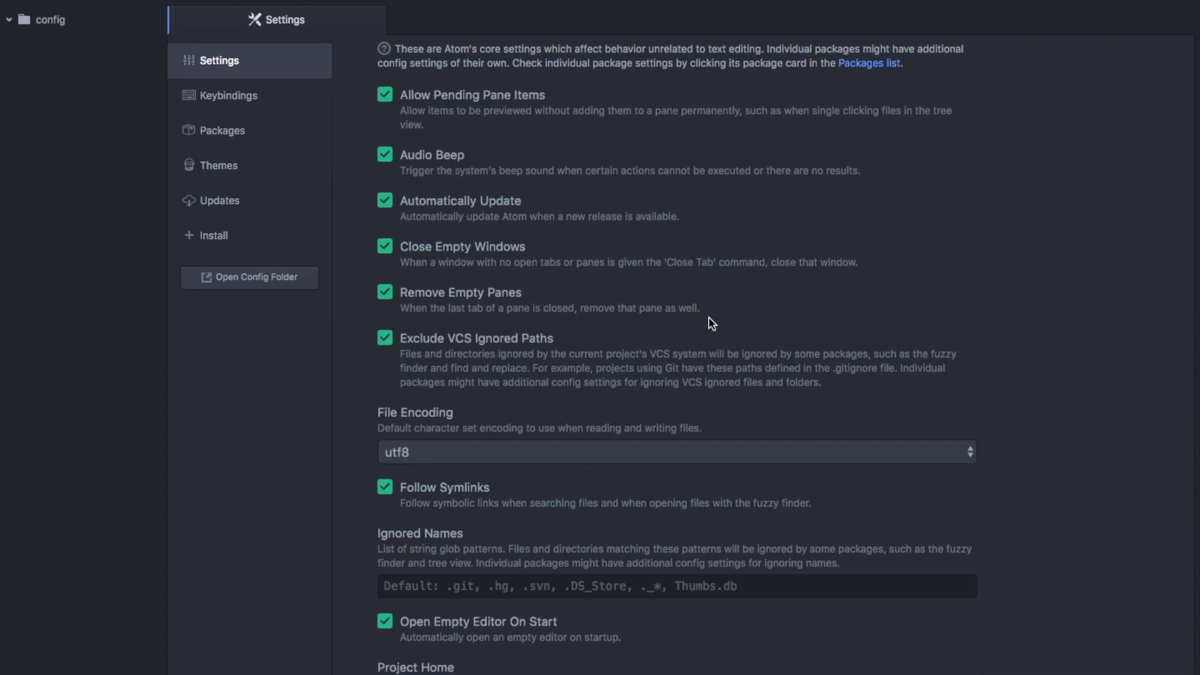
scroll(709, 317, "down", 14)
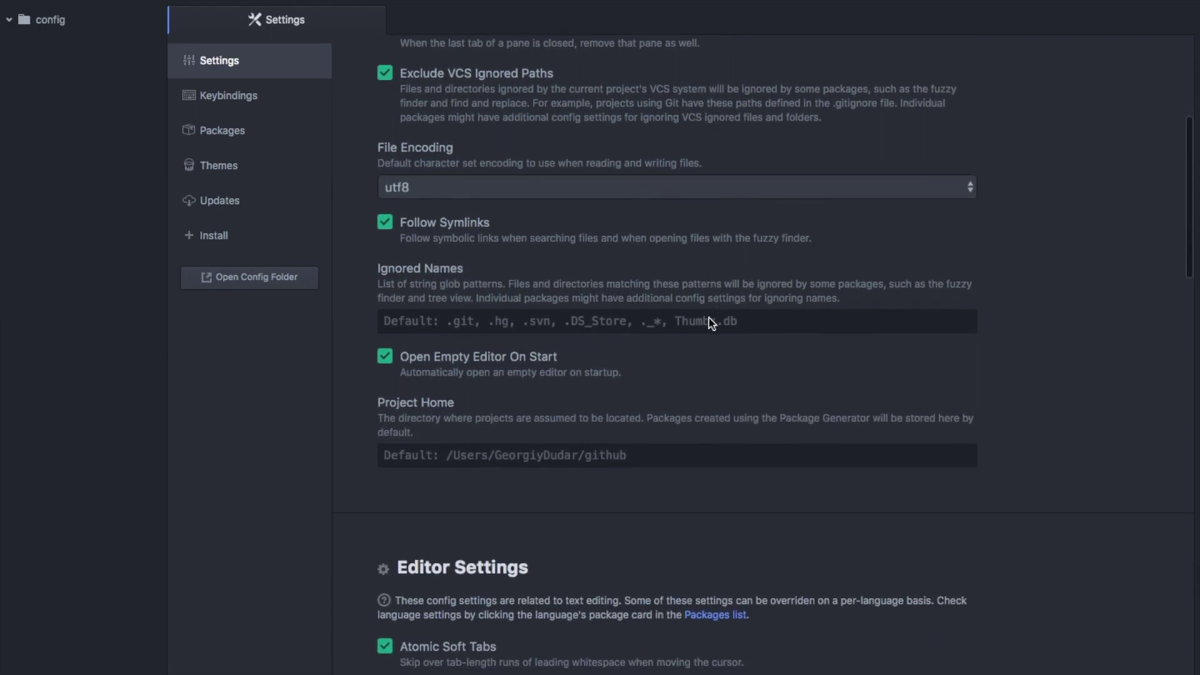
scroll(709, 317, "down", 7)
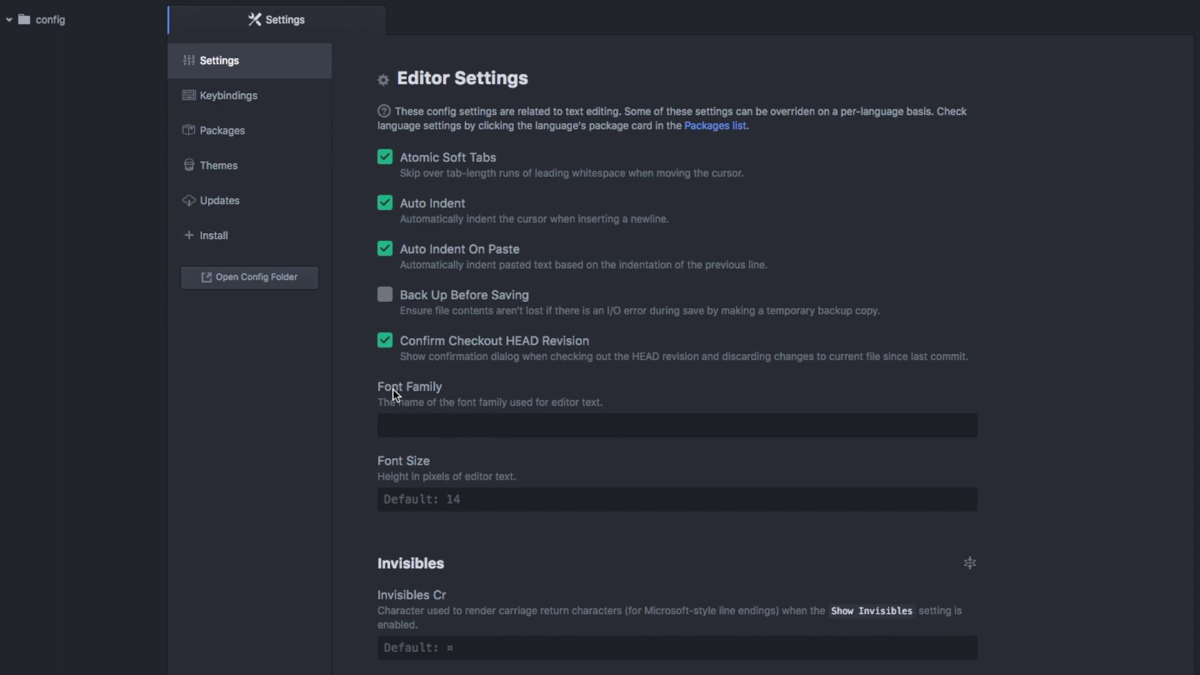
Step: Try "Comic Sans serif" as the editor's font family
left_click(419, 432)
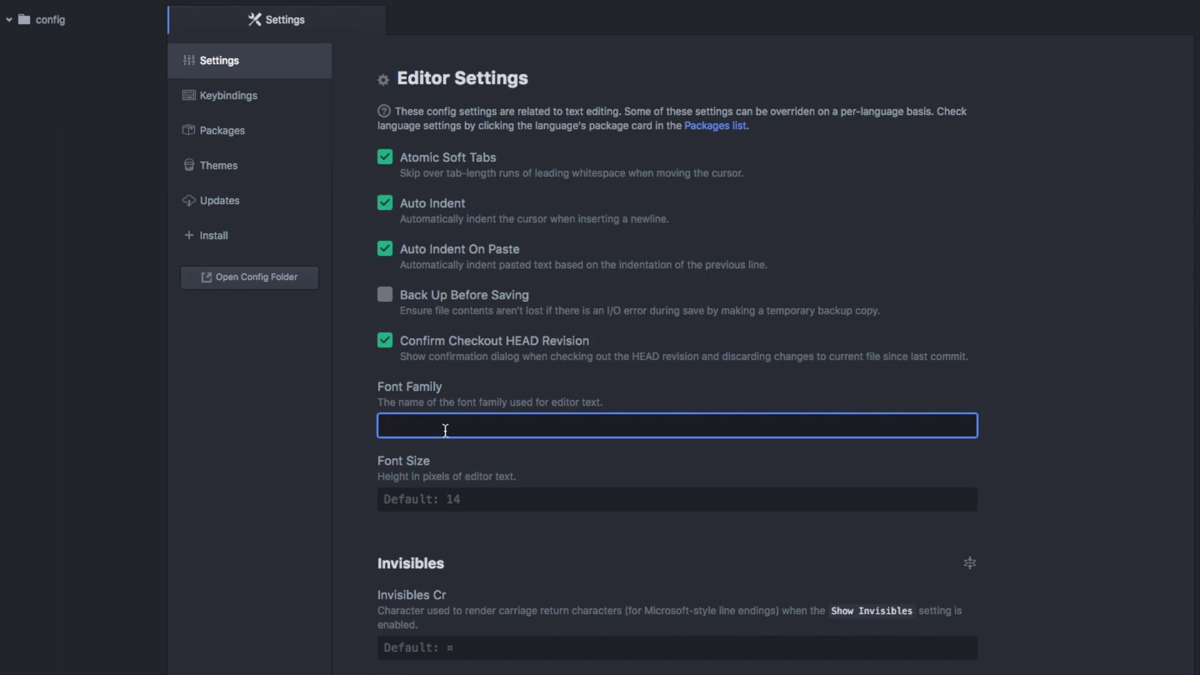
type("Comis")
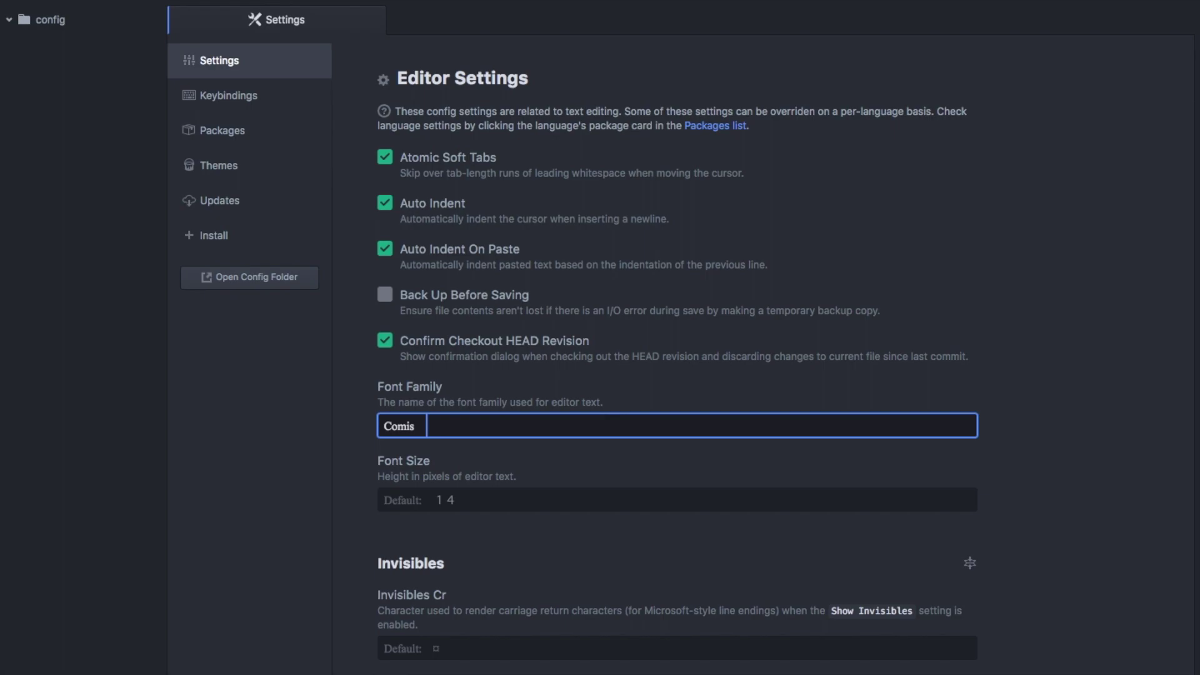
key("BackSpace")
type("c Sans serf")
key("BackSpace")
key("BackSpace")
type("rif")
left_click(825, 308)
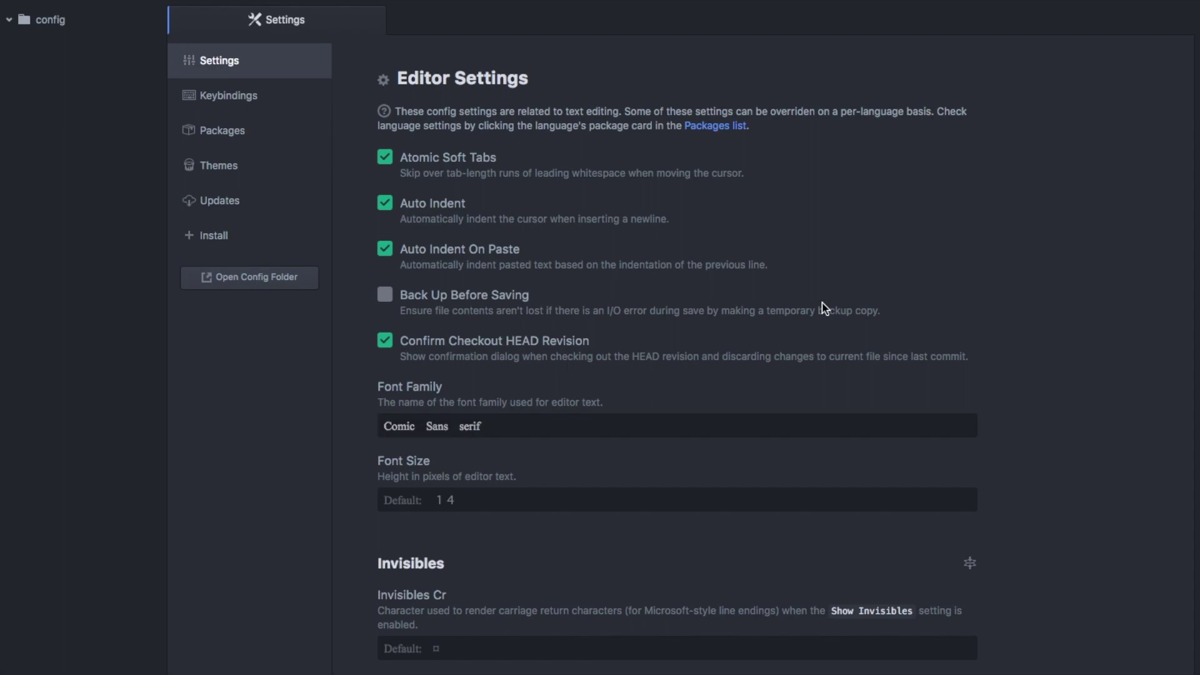
Step: Clear the editor's font family setting
triple_click(629, 422)
key("BackSpace")
left_click(666, 398)
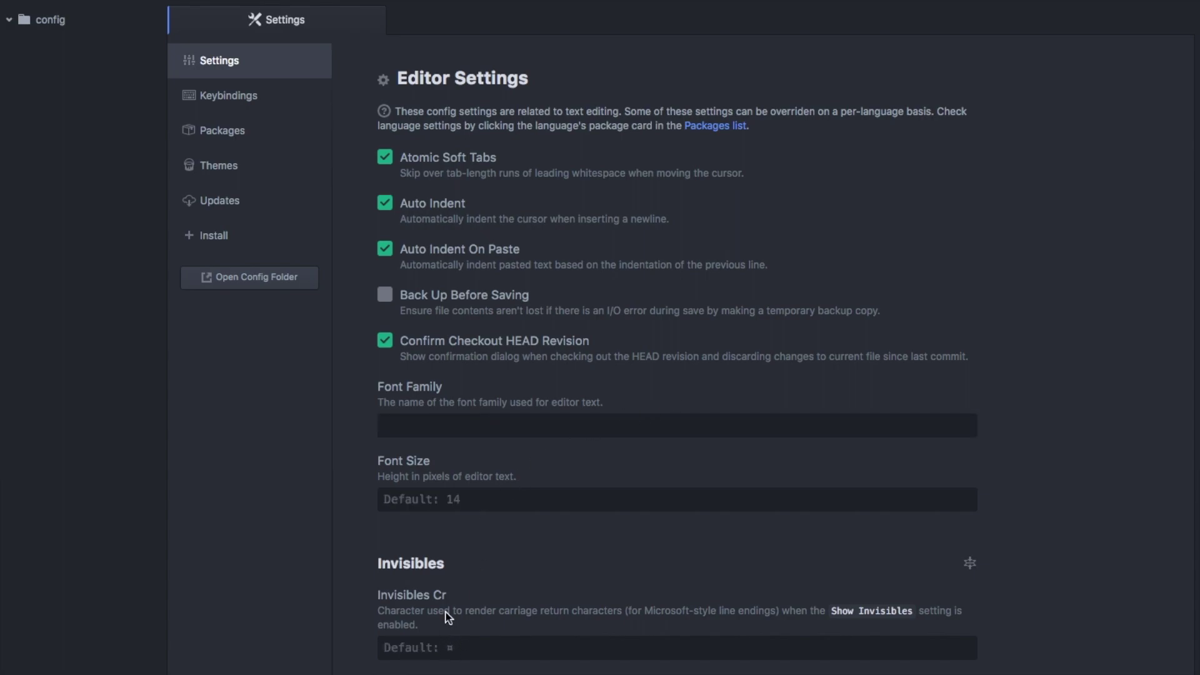
left_click(484, 418)
type("Cas")
key("BackSpace")
key("BackSpace")
type("ons")
key("BackSpace")
key("BackSpace")
key("BackSpace")
key("BackSpace")
left_click(641, 318)
left_click(582, 431)
left_click(641, 400)
left_click(532, 505)
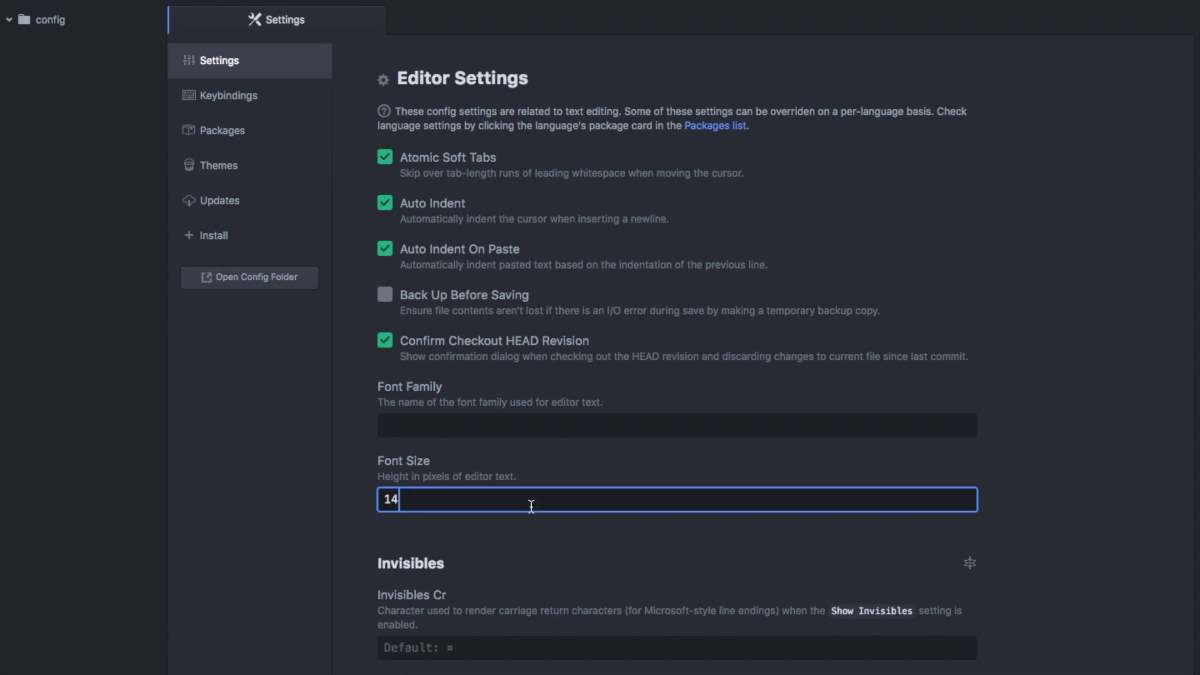
left_click(398, 541)
Step: Examine the remaining Editor Settings, from the Invisibles characters and line height to the wrapping and tab options
scroll(398, 541, "down", 2)
scroll(375, 557, "down", 2)
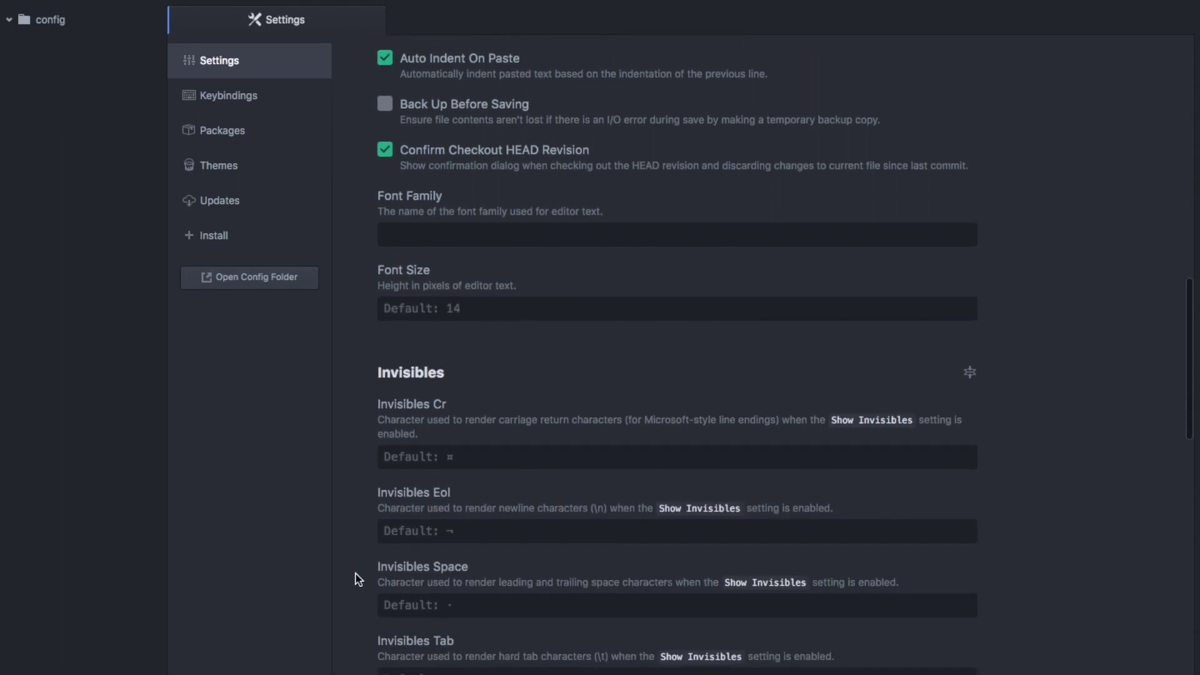
scroll(351, 582, "down", 1)
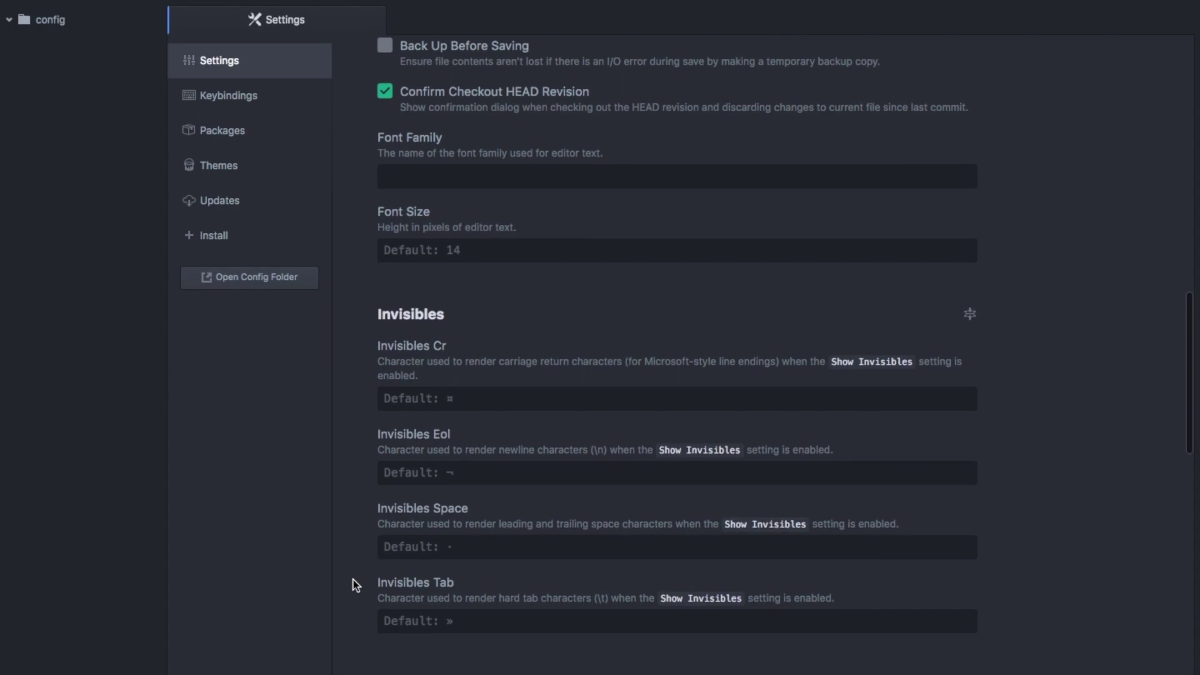
scroll(406, 535, "down", 3)
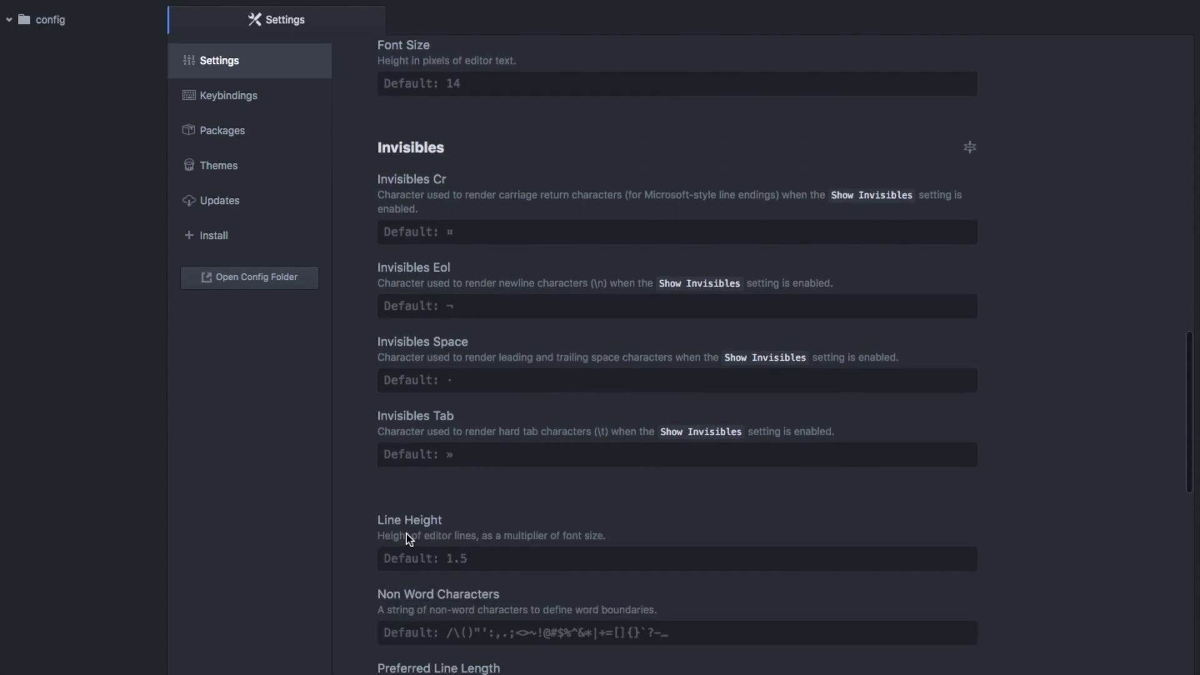
scroll(493, 501, "down", 4)
scroll(493, 502, "down", 3)
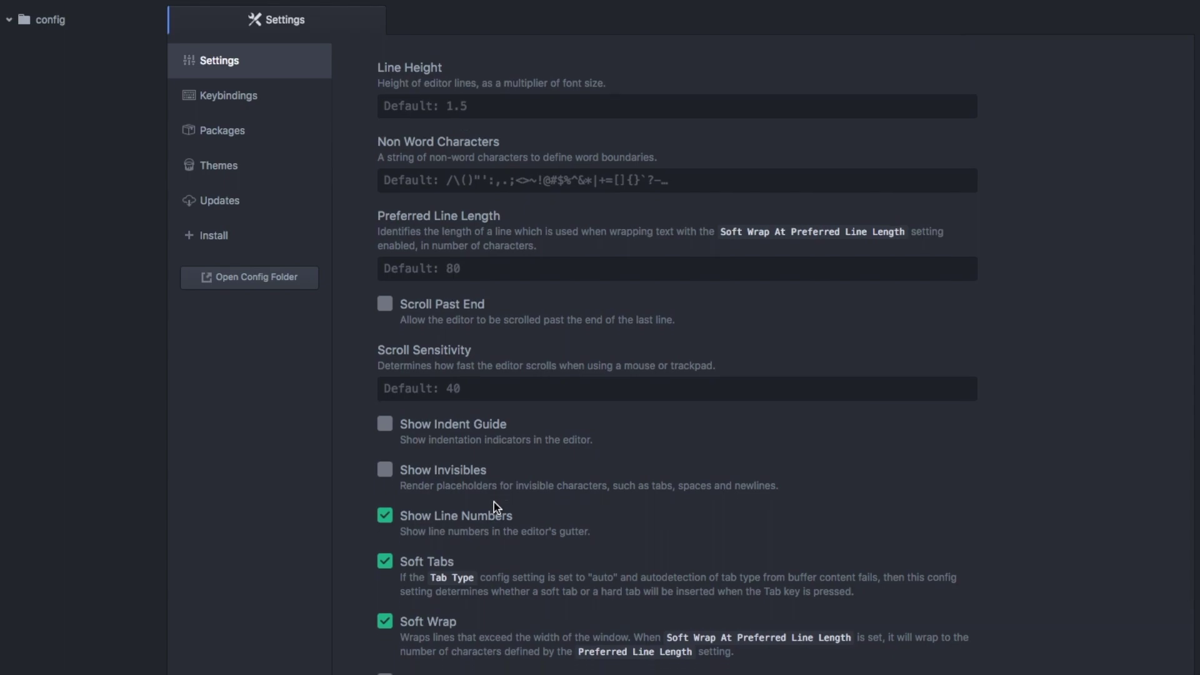
scroll(493, 501, "down", 7)
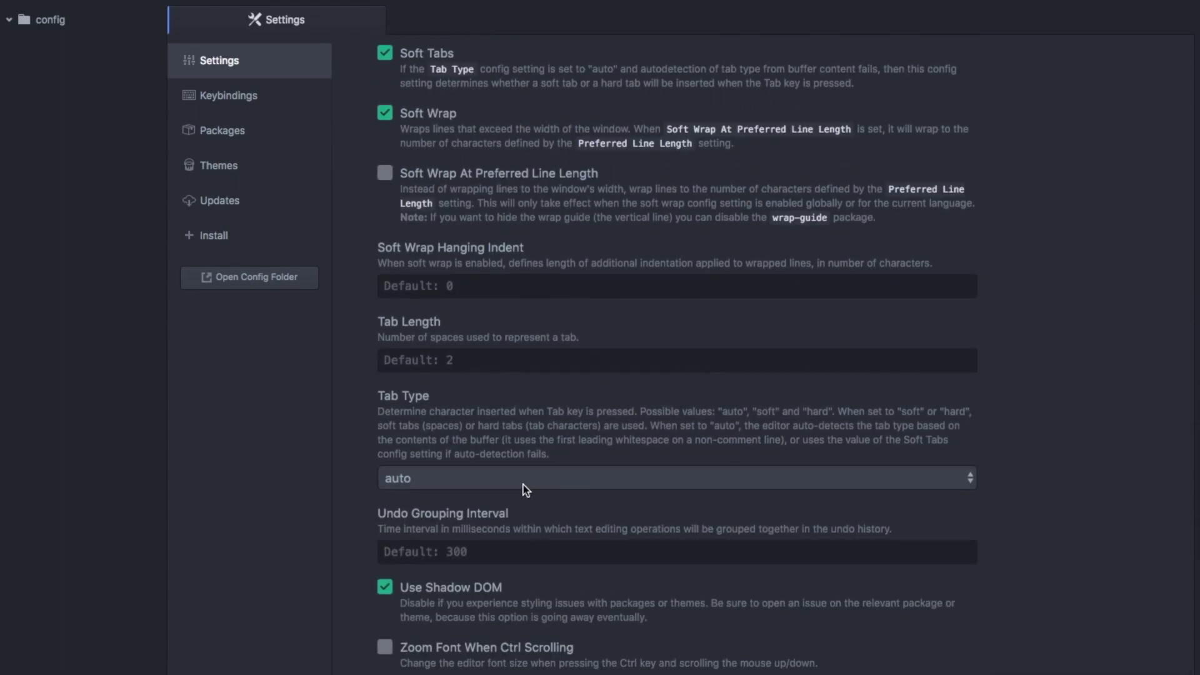
Step: Open the theme settings and try the Atom Dark and Atom Light UI themes
scroll(570, 439, "up", 5)
scroll(570, 439, "up", 1)
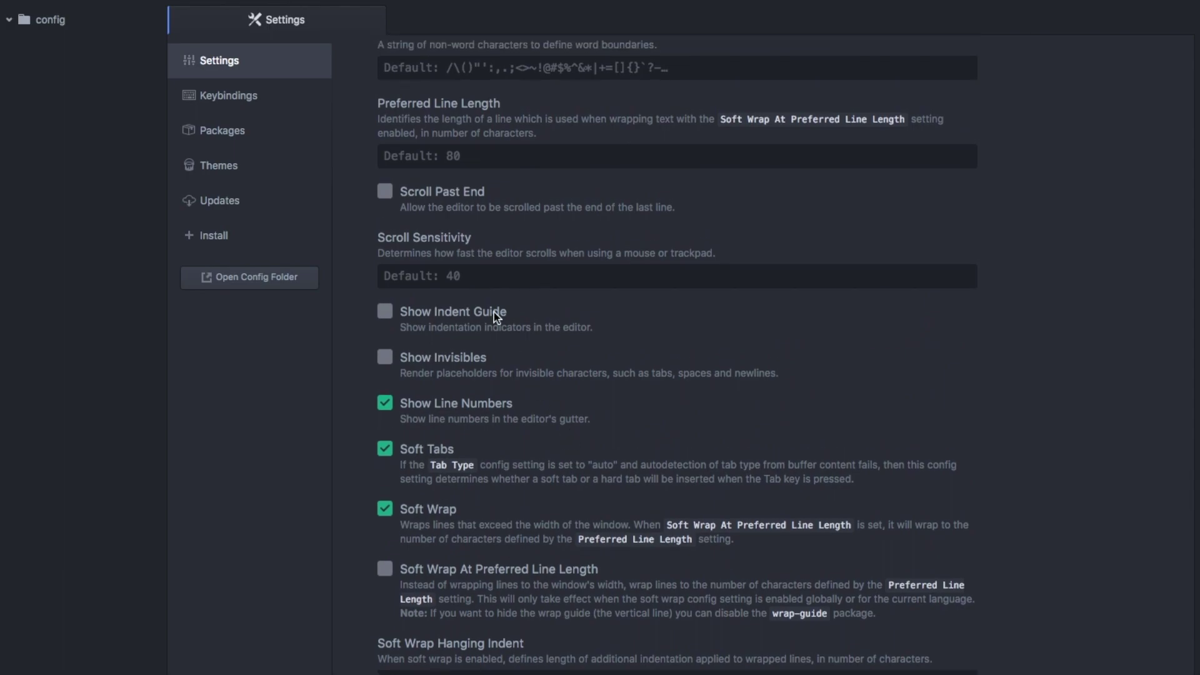
left_click(250, 183)
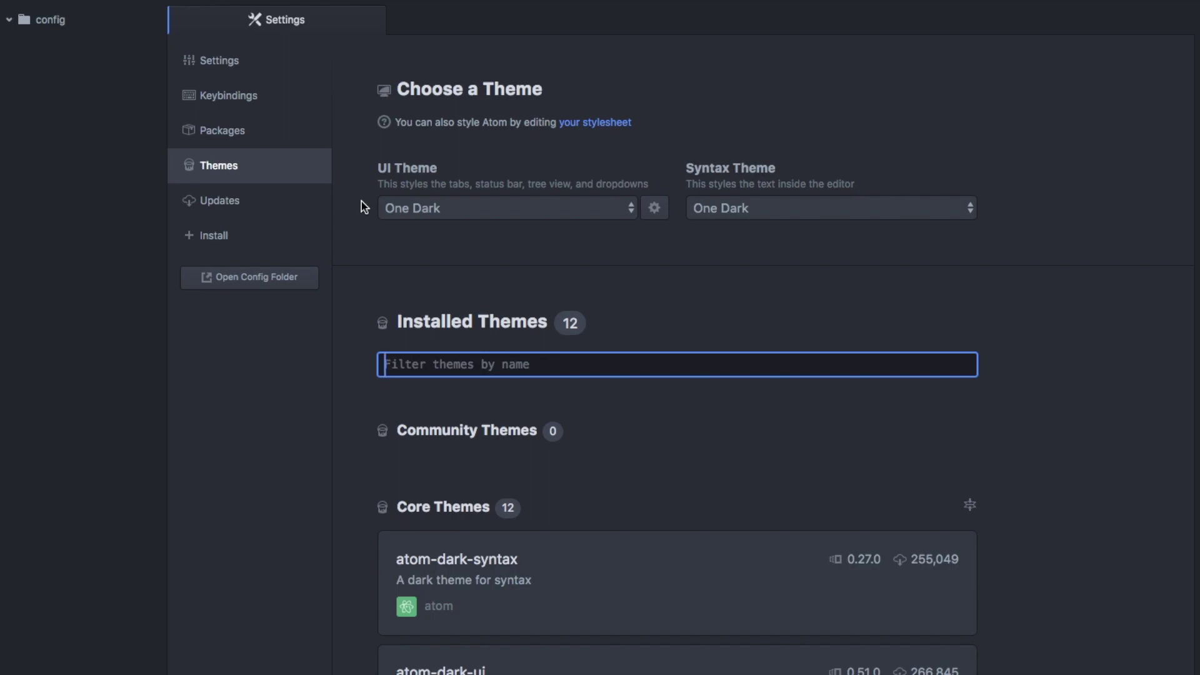
left_click(457, 207)
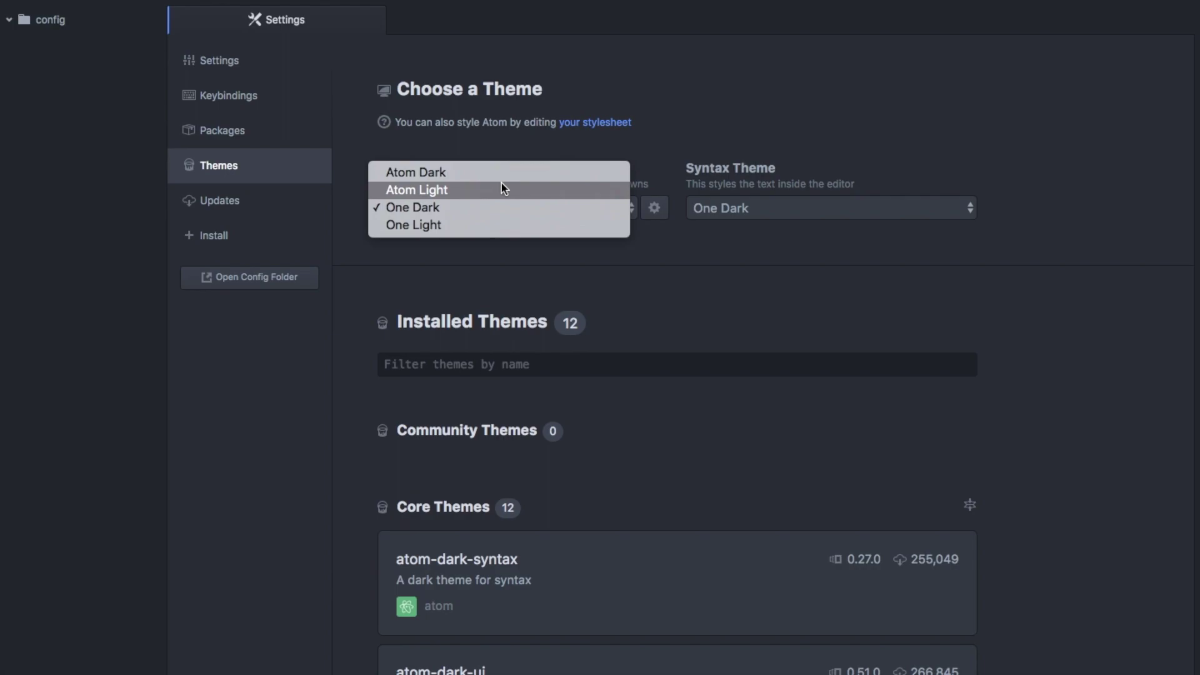
left_click(419, 173)
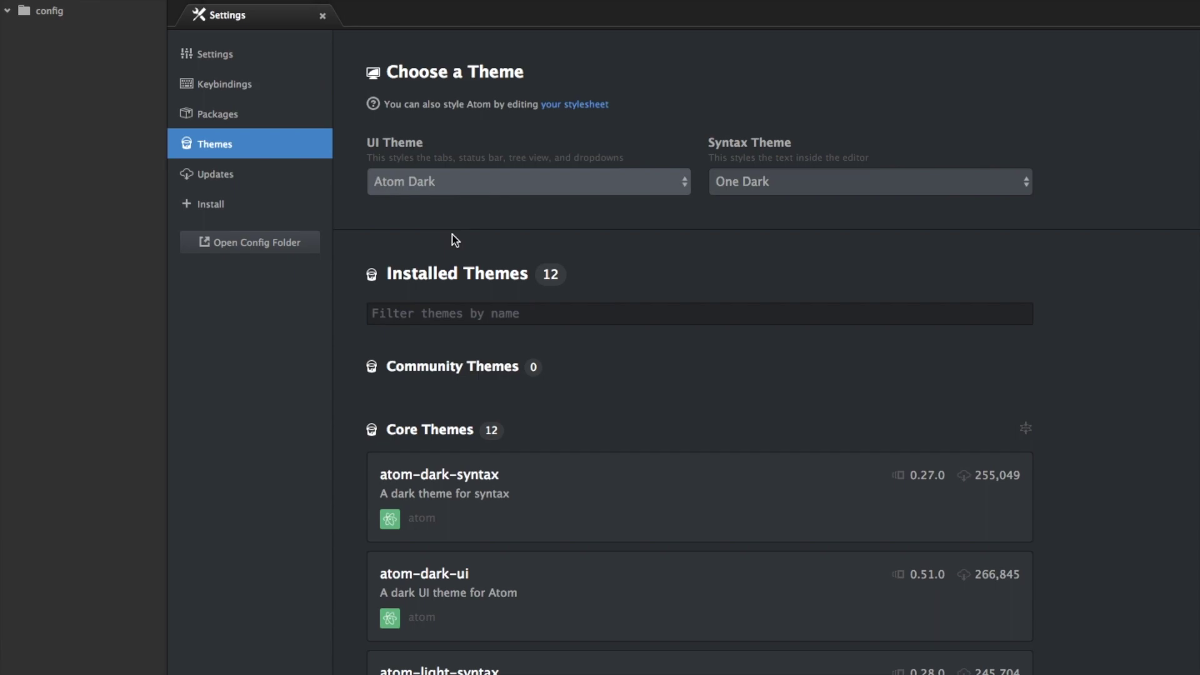
left_click(530, 184)
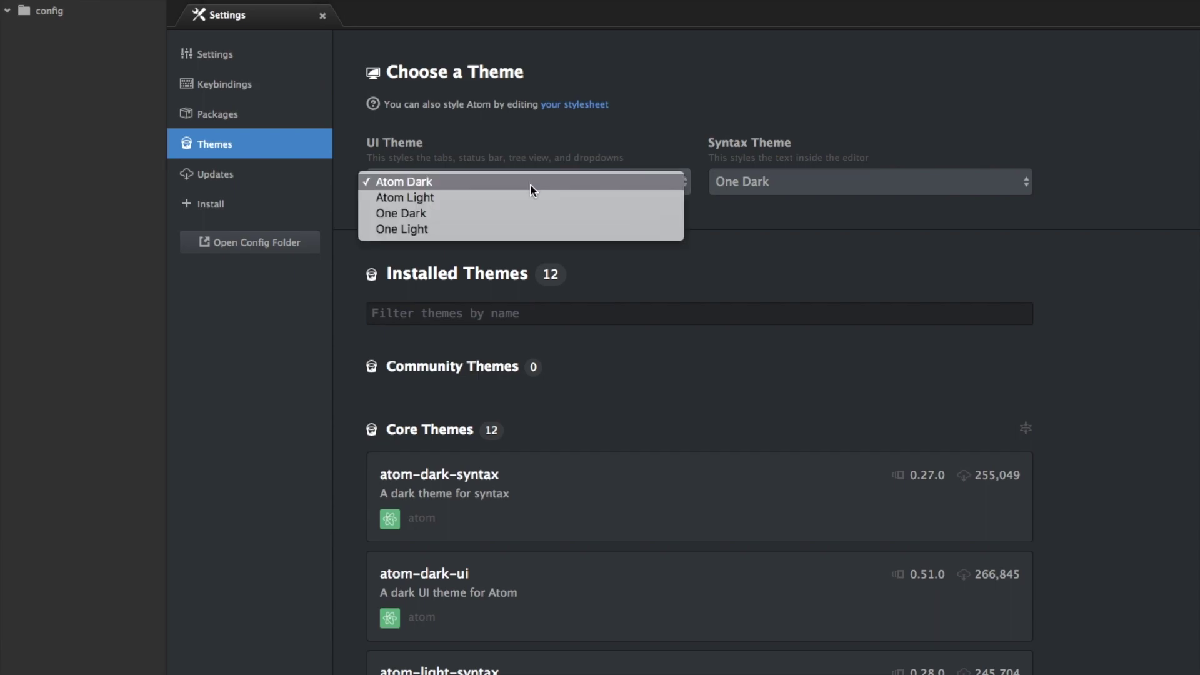
left_click(534, 199)
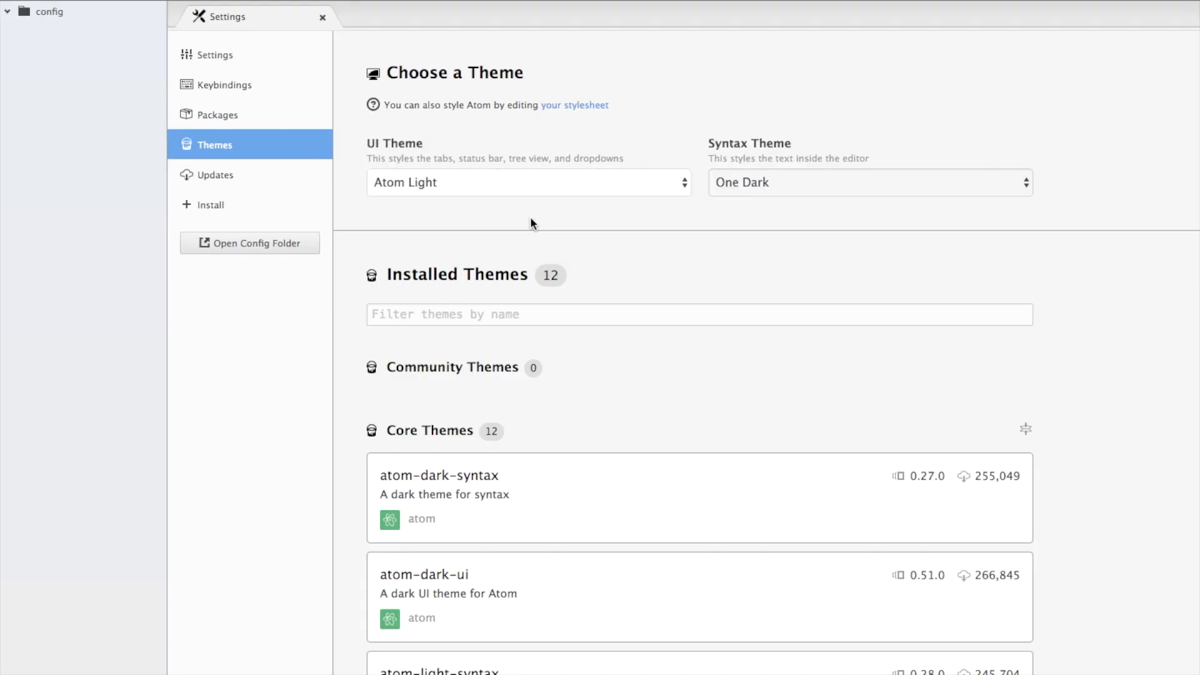
Step: Try the One Dark and One Light UI themes and view the available syntax themes without changing the current one
left_click(617, 184)
left_click(612, 200)
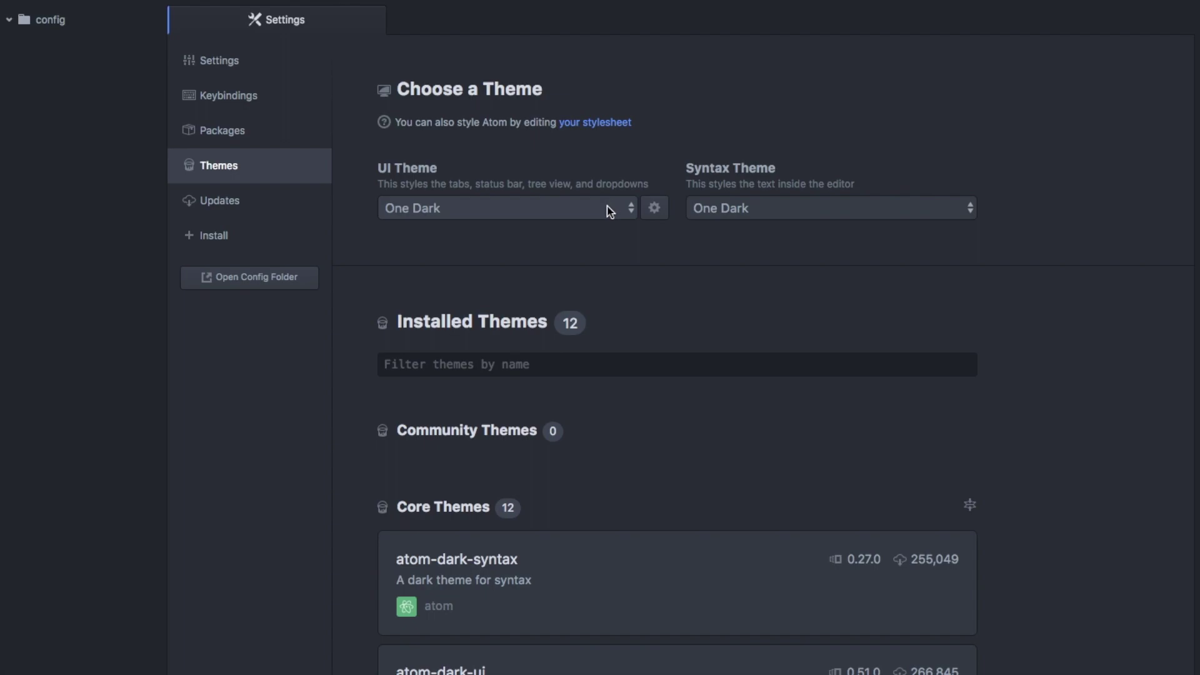
left_click(610, 210)
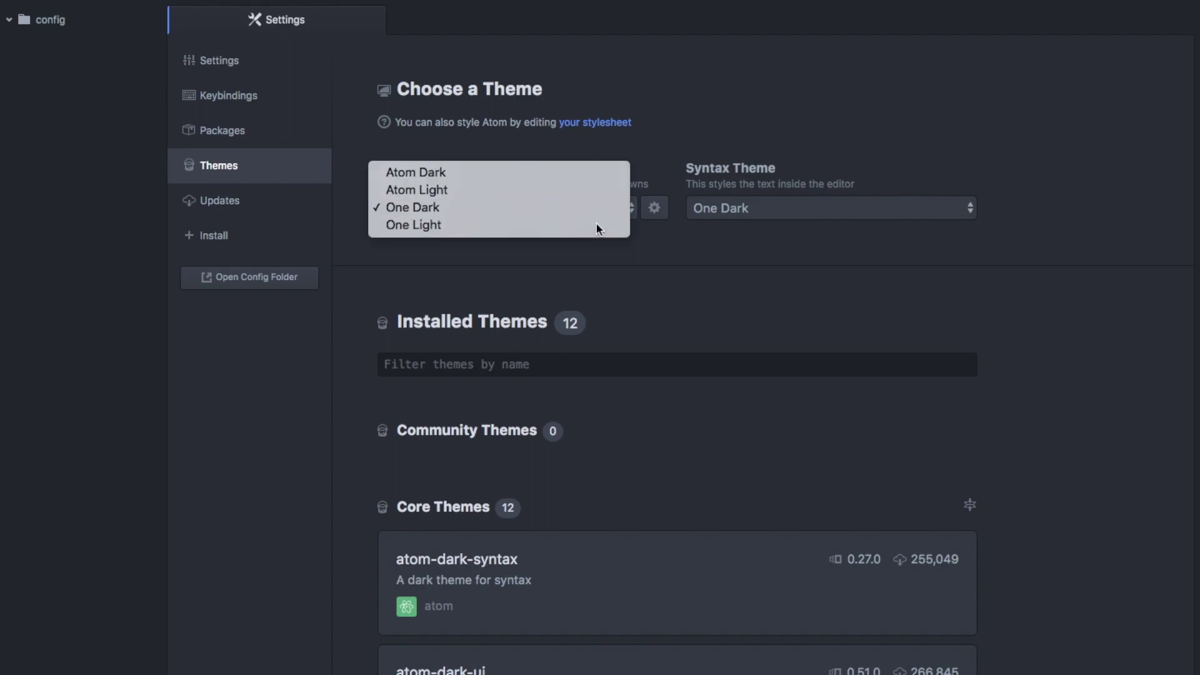
left_click(597, 225)
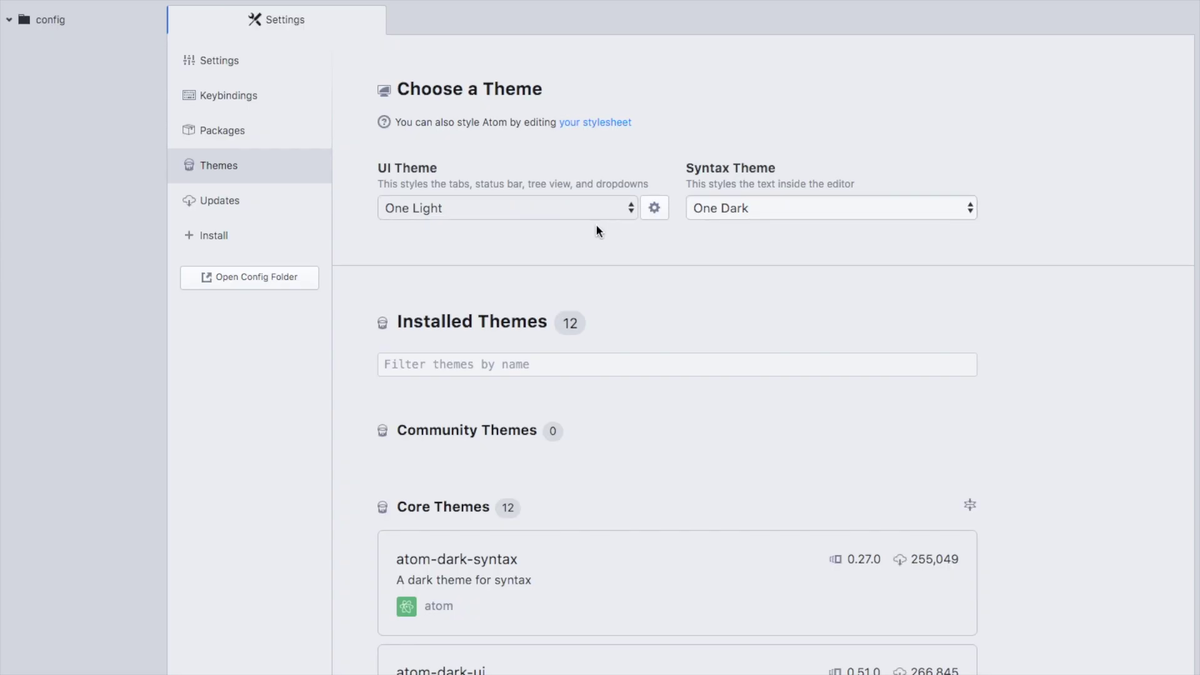
left_click(751, 211)
left_click(752, 211)
left_click(758, 211)
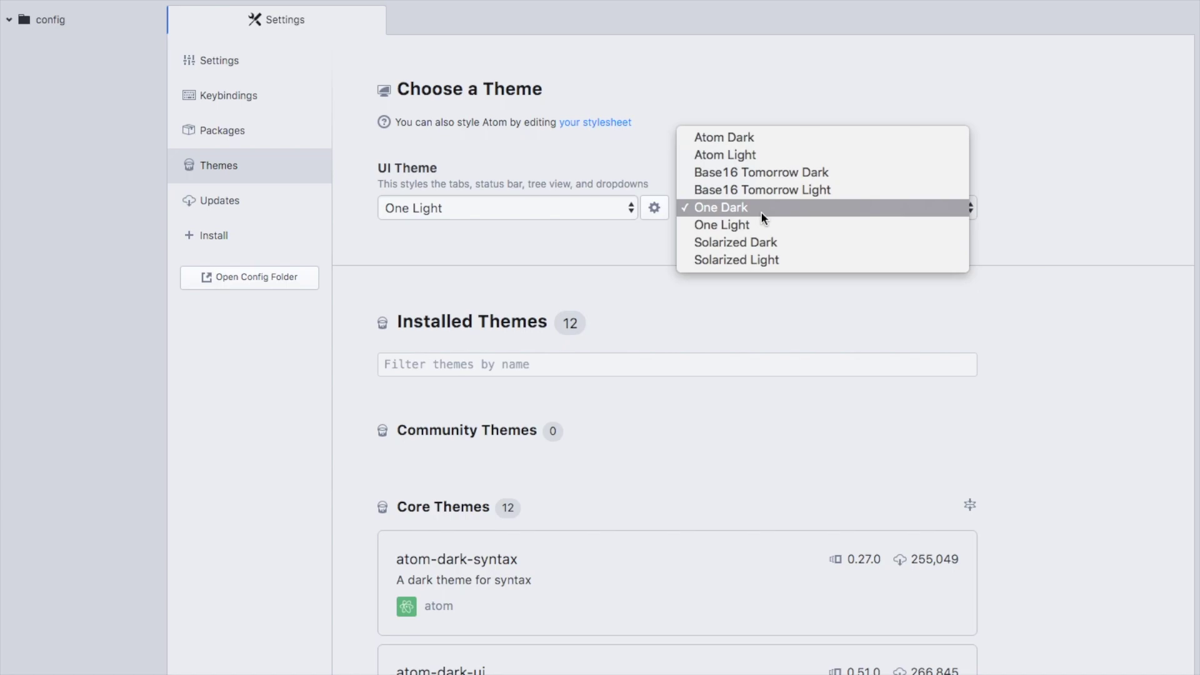
left_click(576, 256)
Step: Set the UI theme to One Dark and look over the list of installed themes
left_click(535, 208)
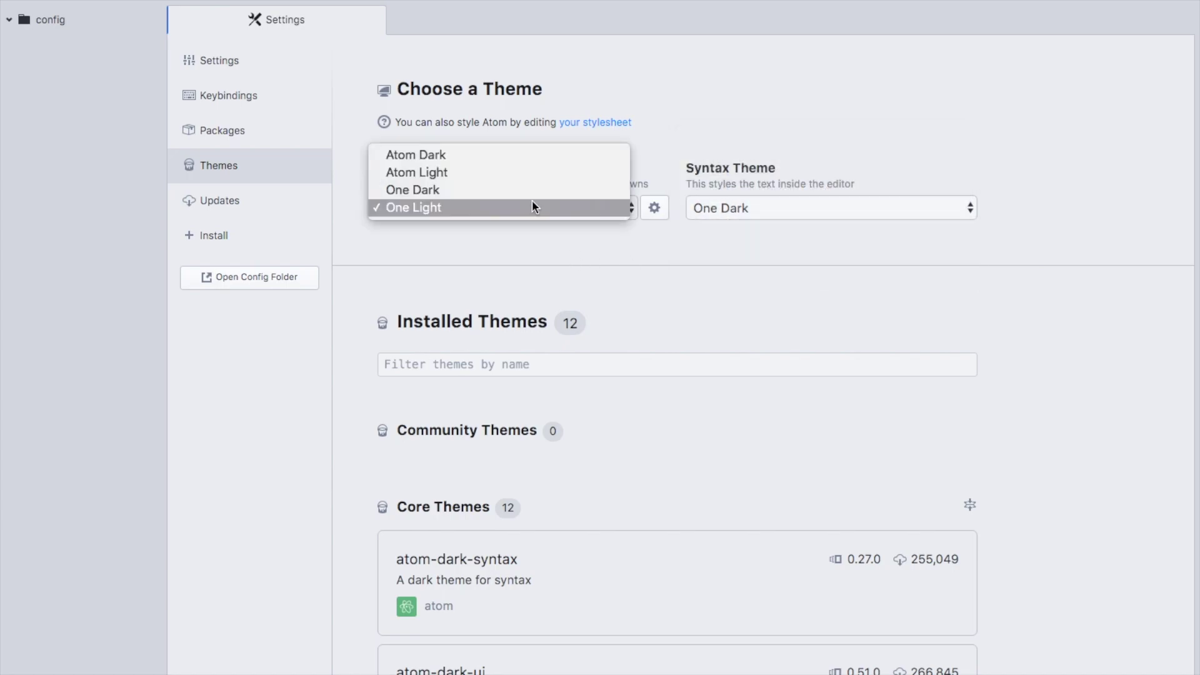
left_click(517, 190)
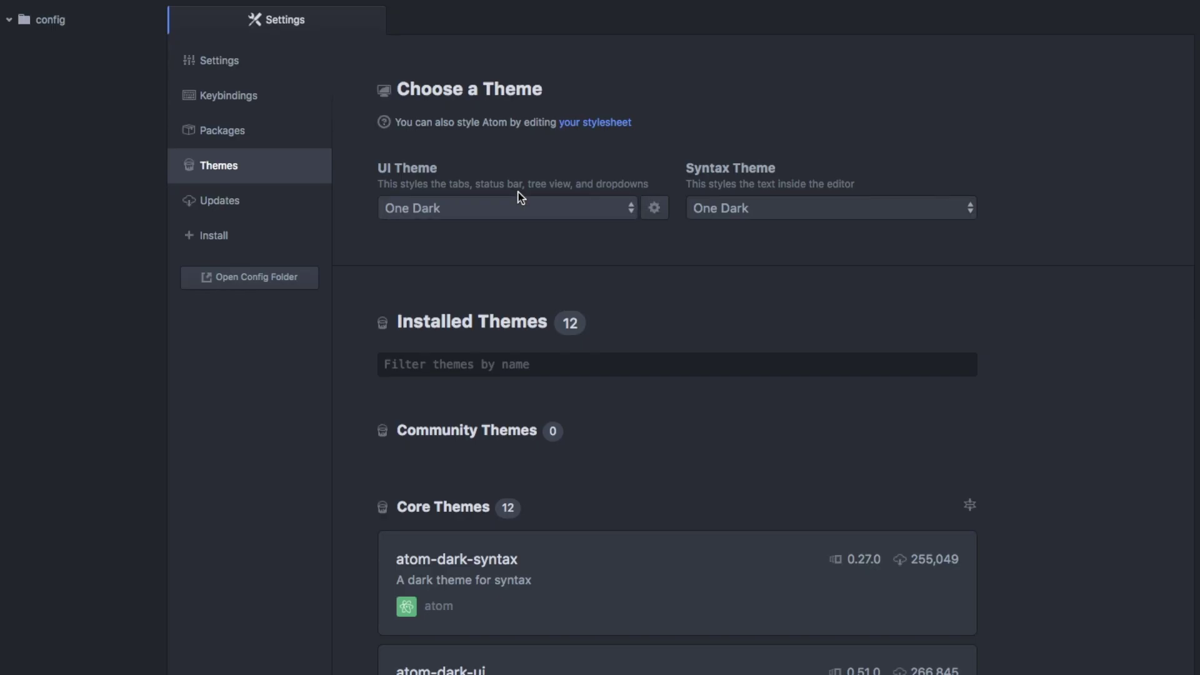
scroll(569, 341, "down", 3)
scroll(569, 341, "up", 3)
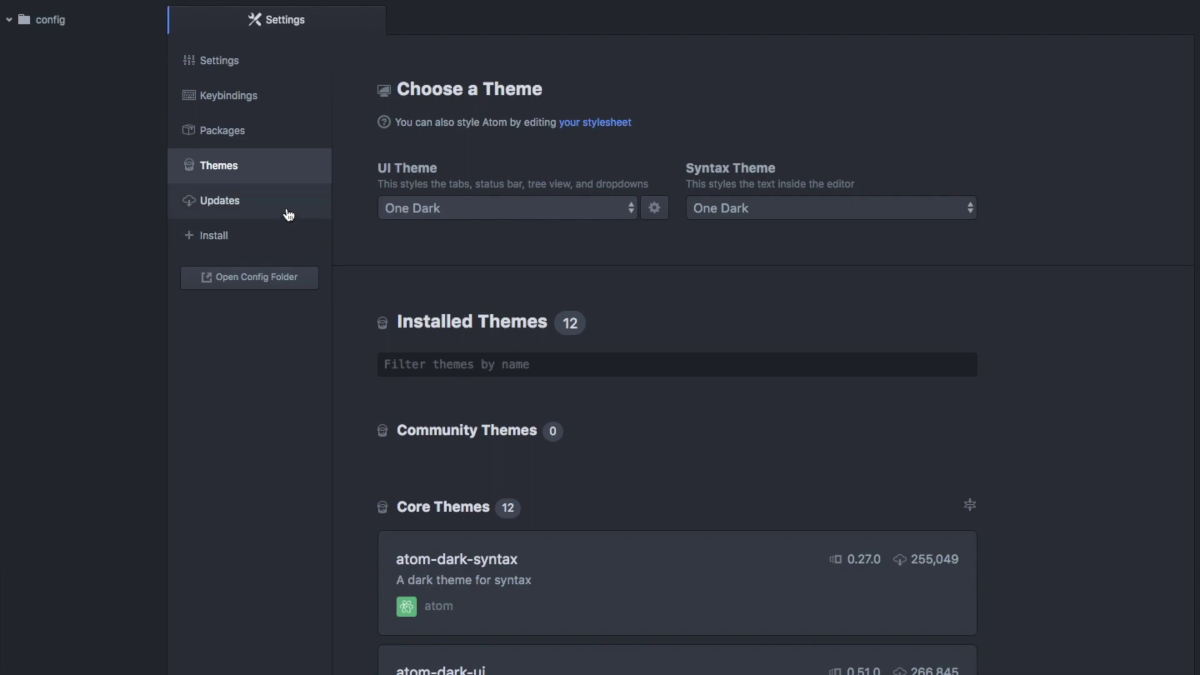
Step: Search the installable packages for "emmet"
left_click(258, 249)
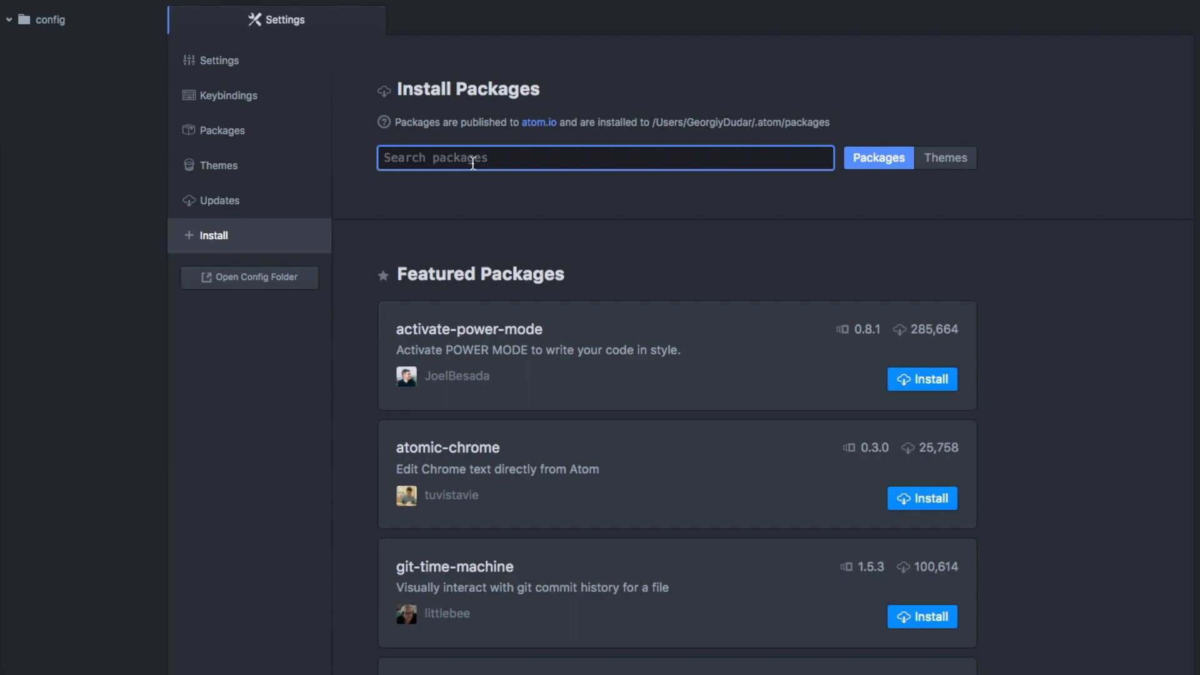
type("emmet")
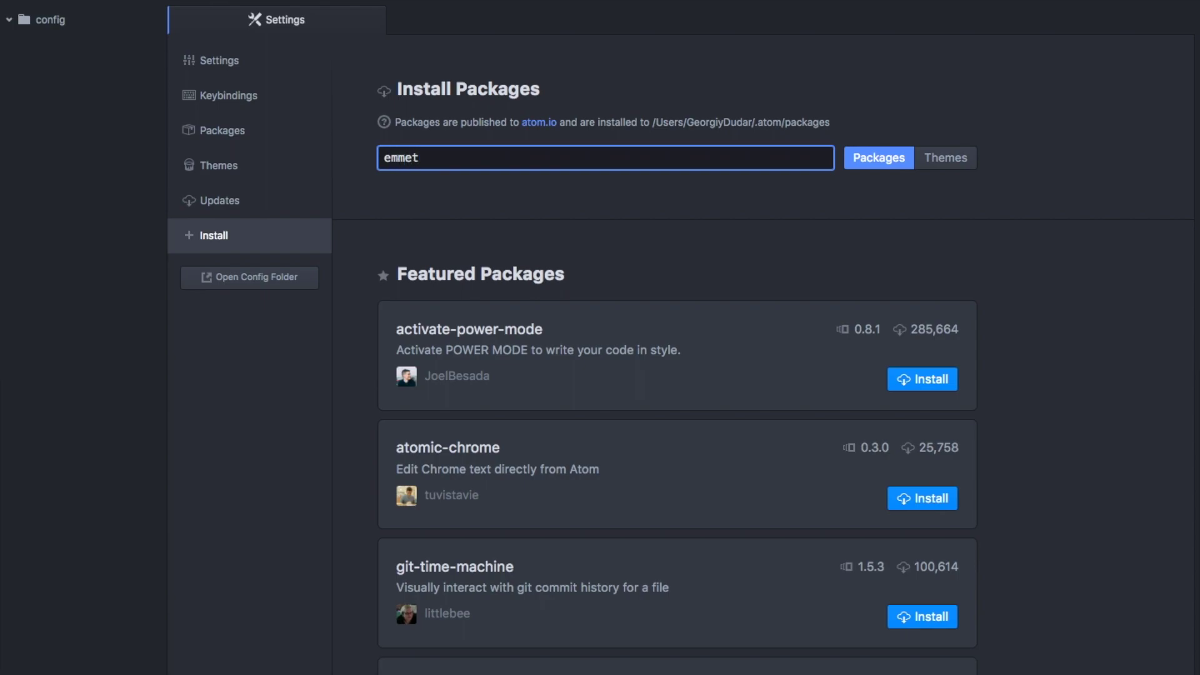
key("Return")
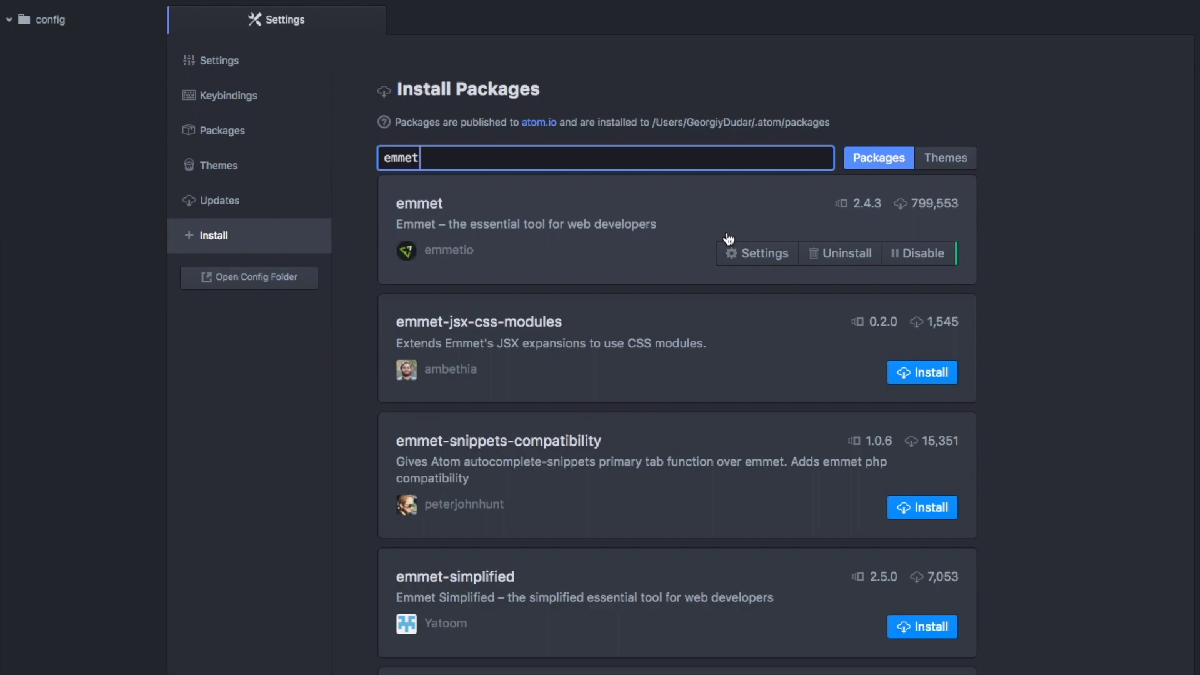
Step: Examine the emmet package's settings, keybindings and README, and return to the package search
left_click(671, 239)
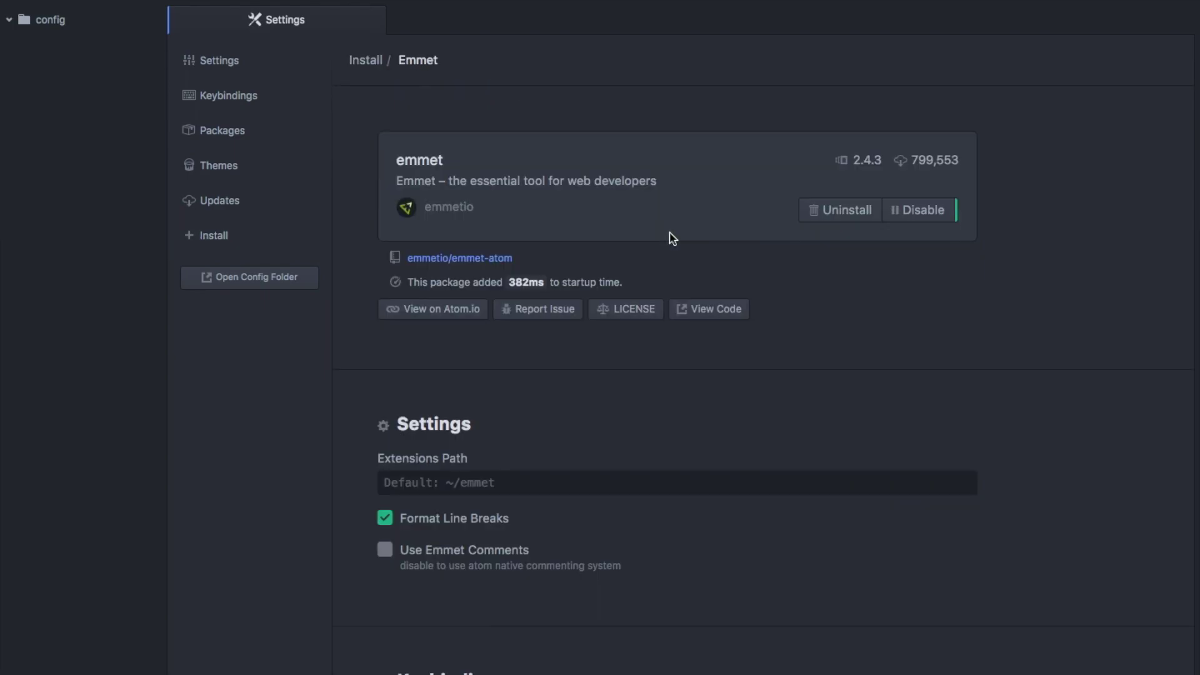
scroll(708, 261, "down", 15)
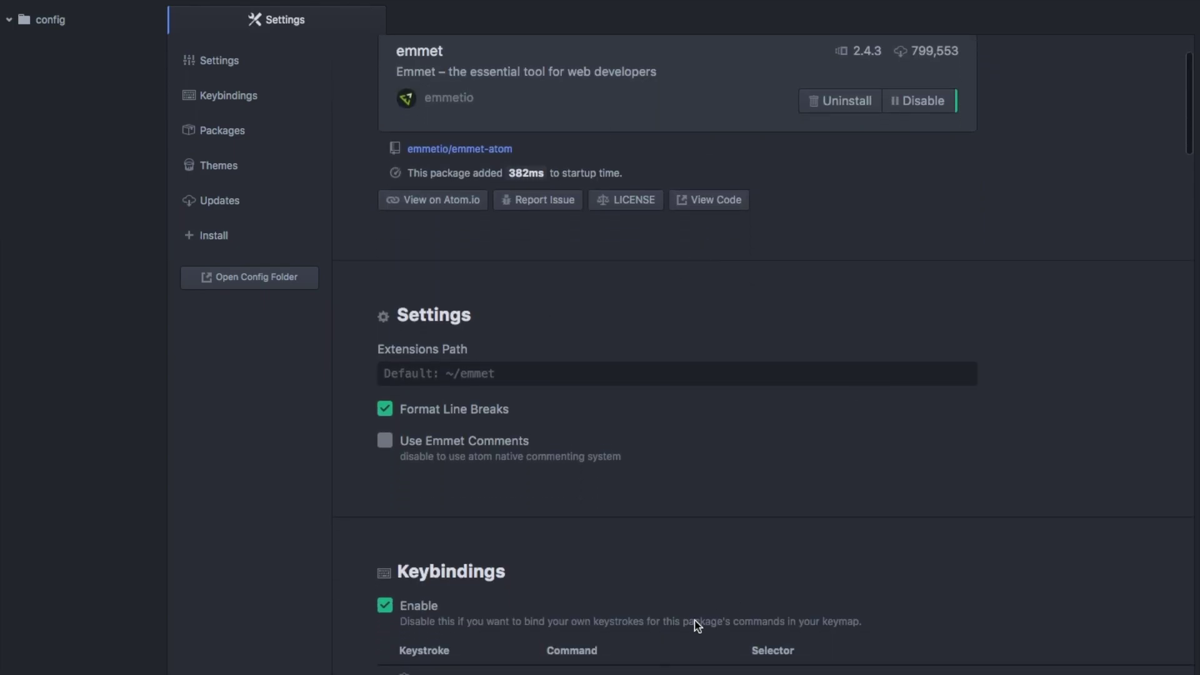
scroll(695, 624, "up", 15)
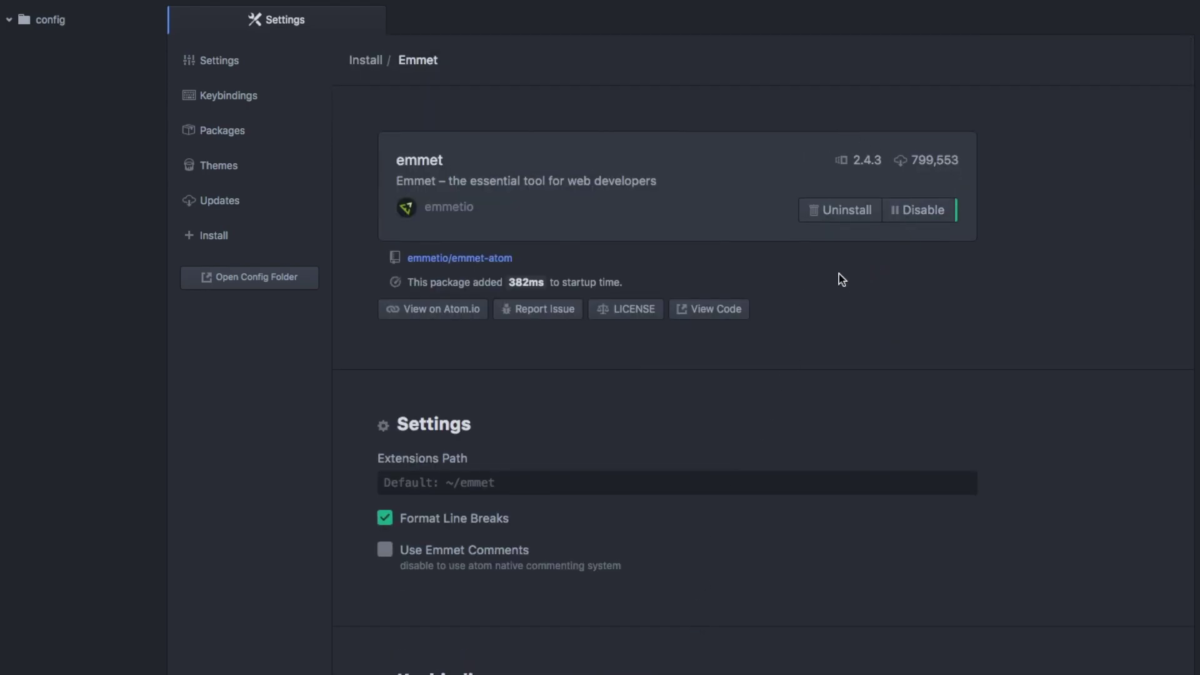
scroll(839, 274, "down", 12)
scroll(838, 275, "down", 10)
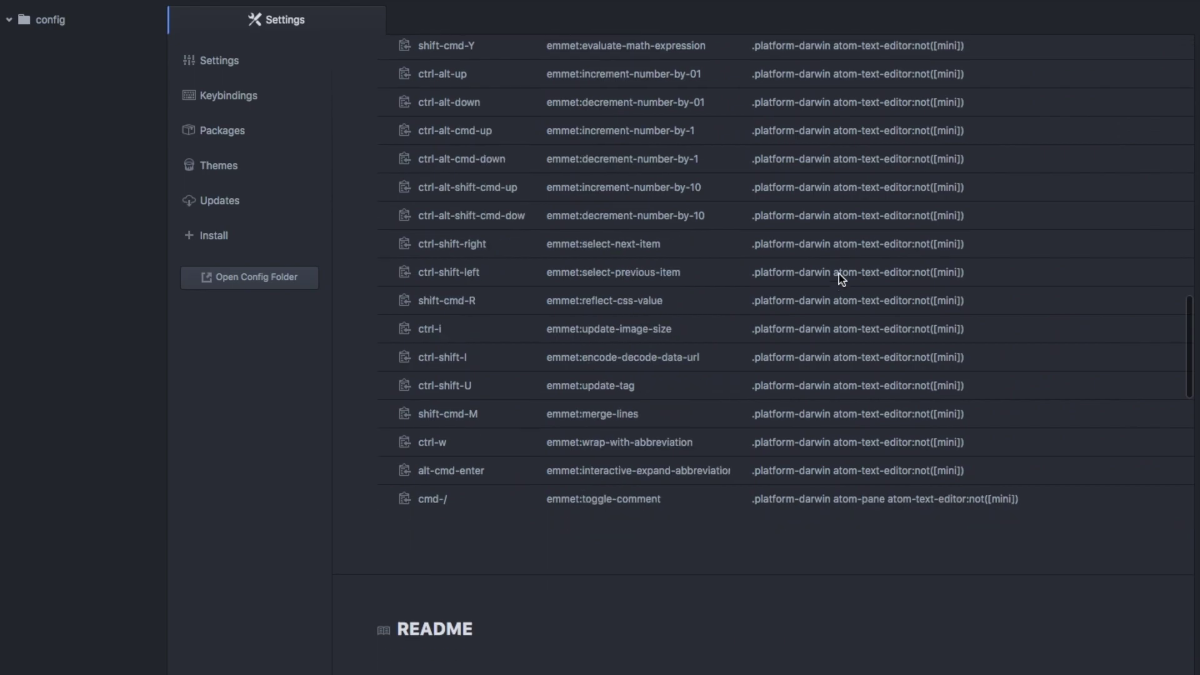
scroll(530, 399, "down", 4)
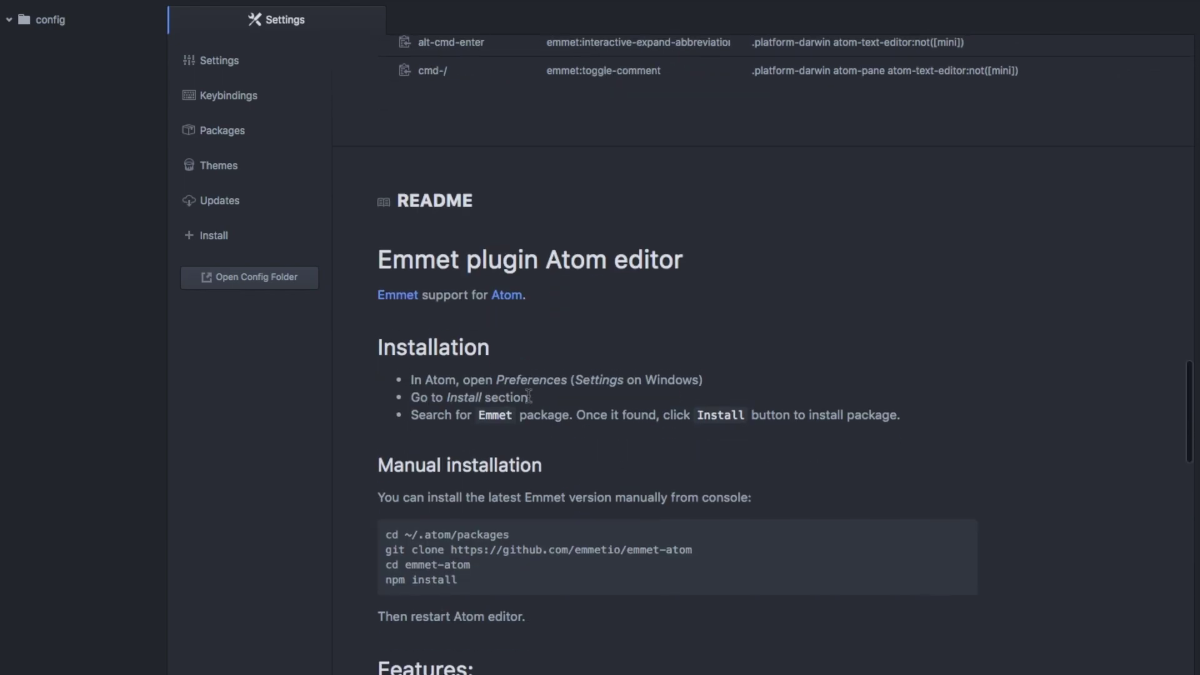
scroll(531, 399, "down", 6)
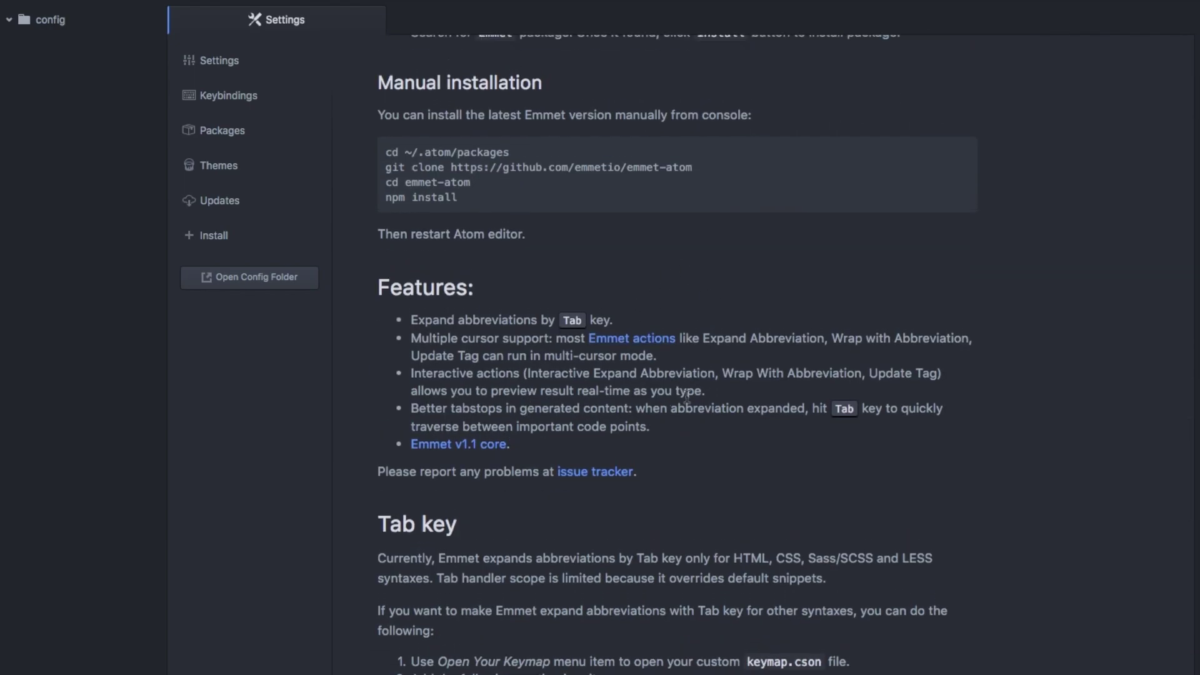
scroll(700, 376, "down", 11)
scroll(675, 405, "down", 1)
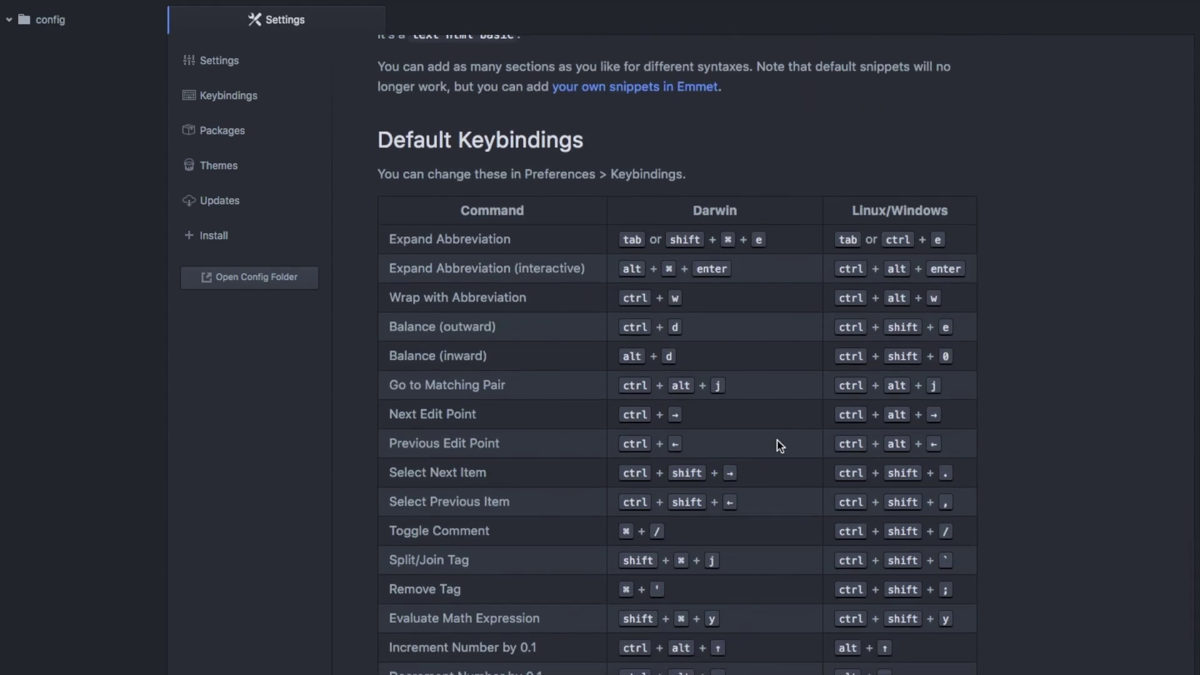
scroll(775, 445, "down", 5)
scroll(780, 445, "down", 2)
scroll(777, 269, "up", 20)
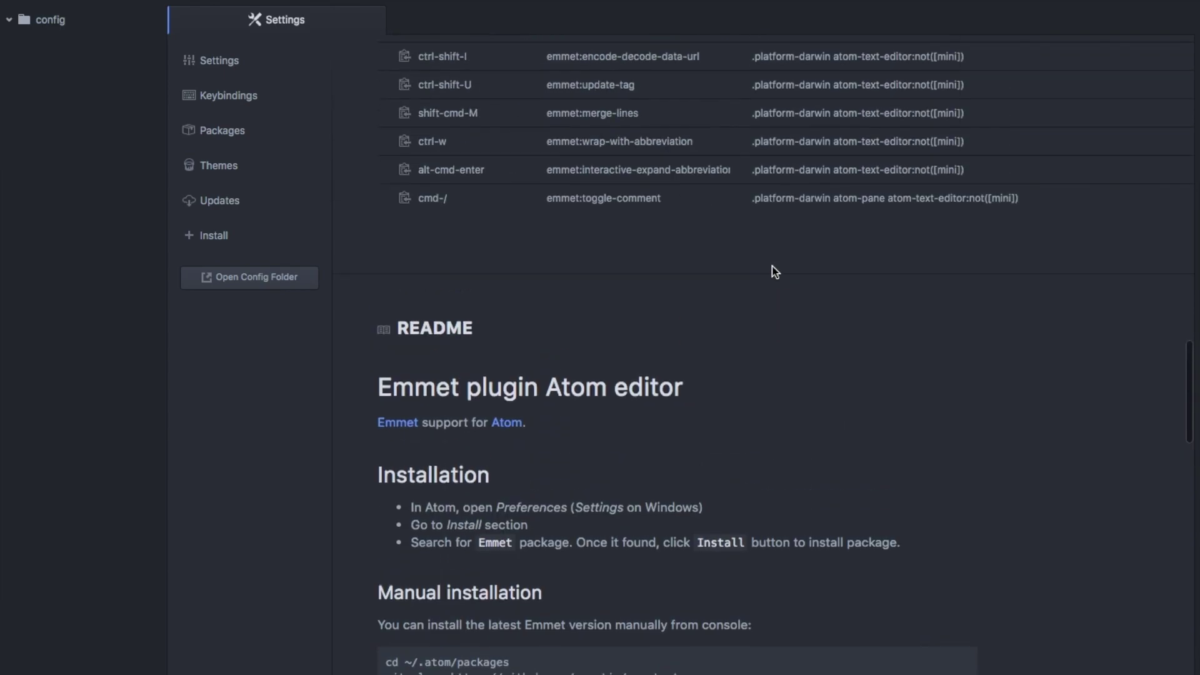
scroll(775, 290, "up", 10)
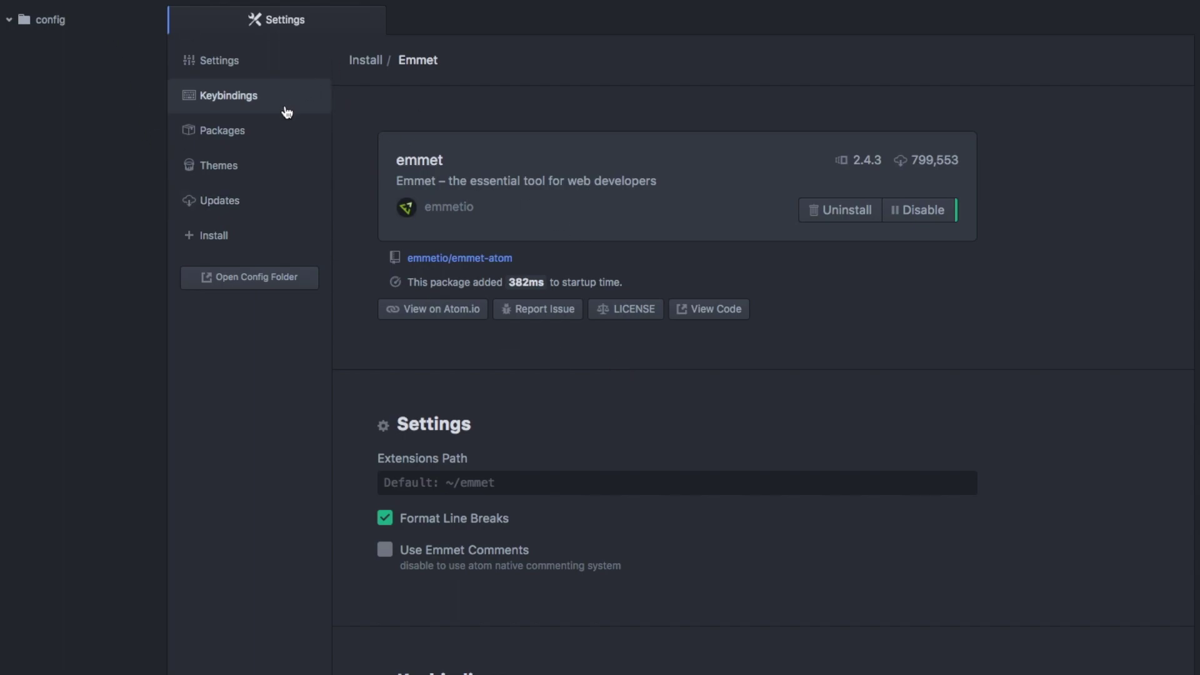
left_click(262, 248)
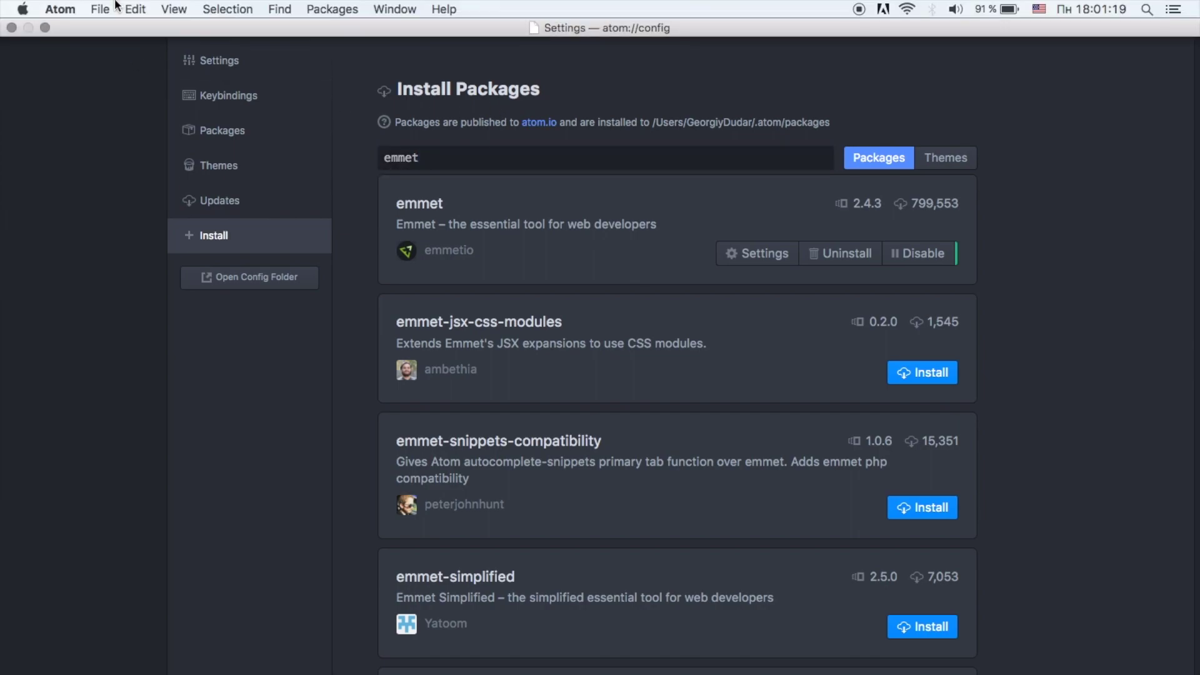
Step: Create a new empty file, check the Settings tab and return to the new file's tab
left_click(94, 7)
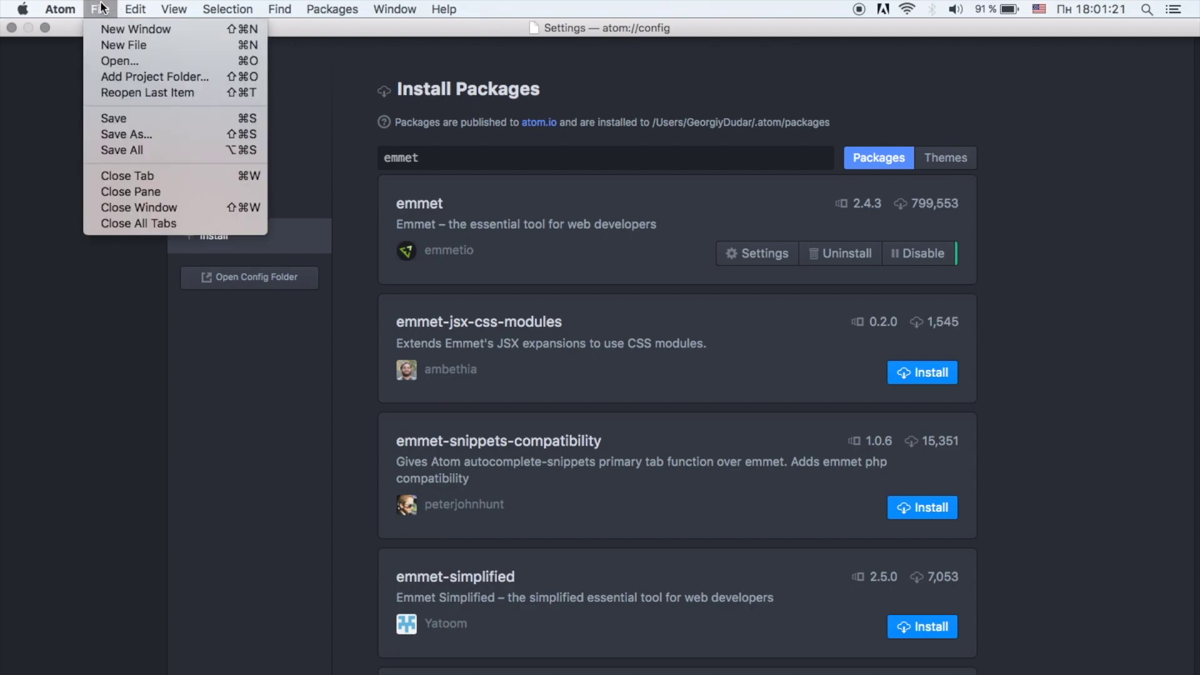
left_click(142, 45)
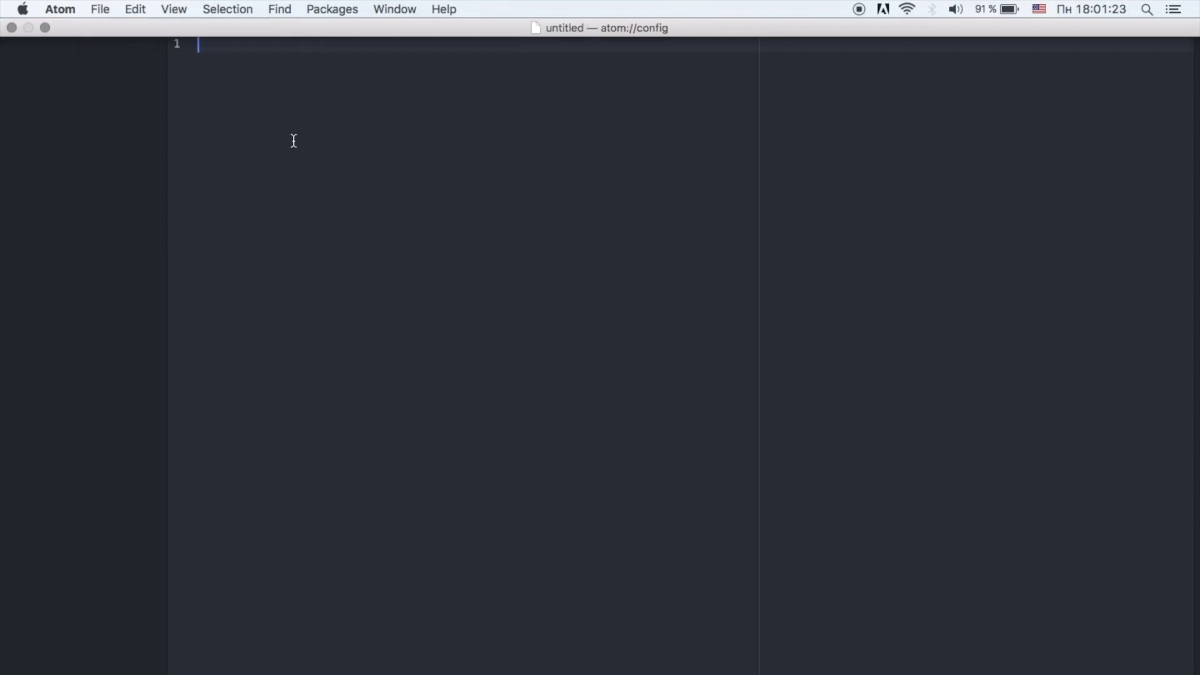
left_click(293, 25)
left_click(520, 16)
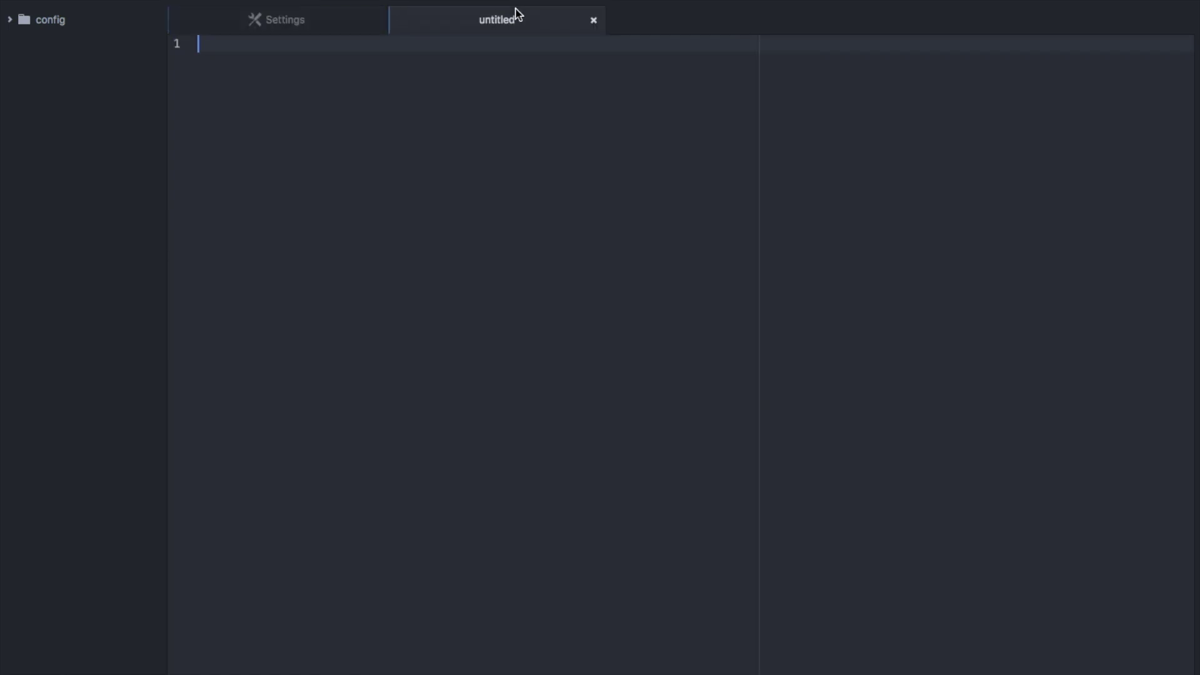
left_click(327, 32)
left_click(478, 22)
Step: Write the Emmet abbreviation "html>head+body" on the first line of the new file
type("html>head+boyd")
key("BackSpace")
key("BackSpace")
type("dy")
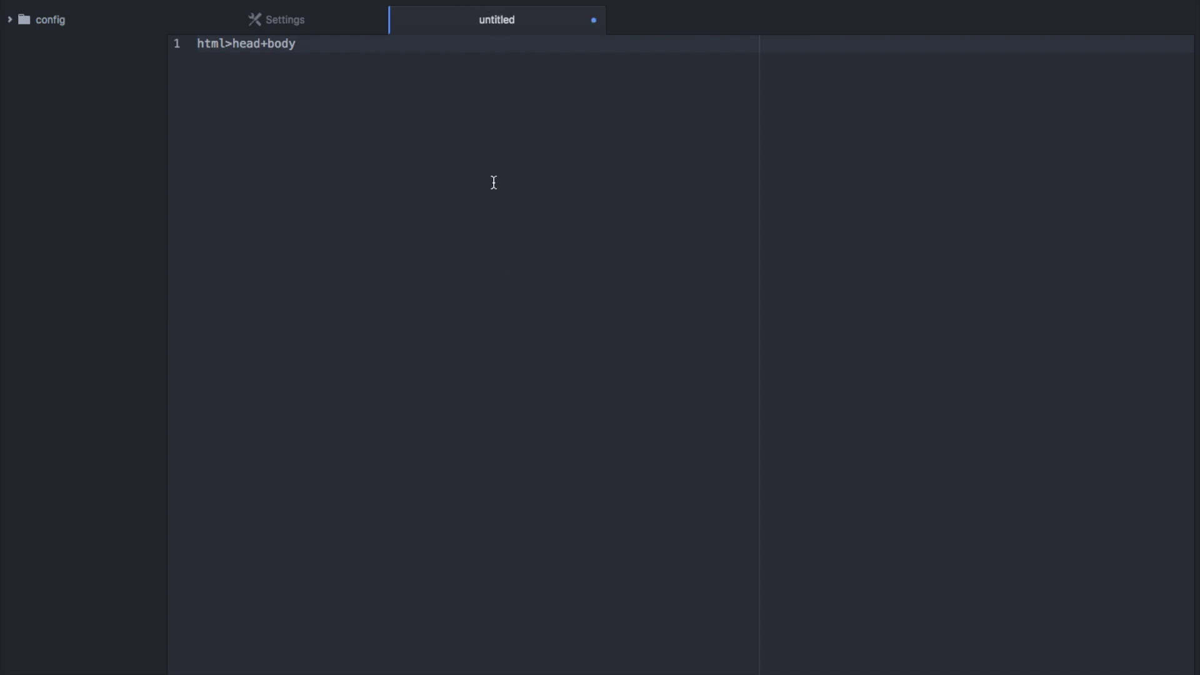
Step: Save the file as index.html in the Загрузки folder
key("super+s")
type("index.html")
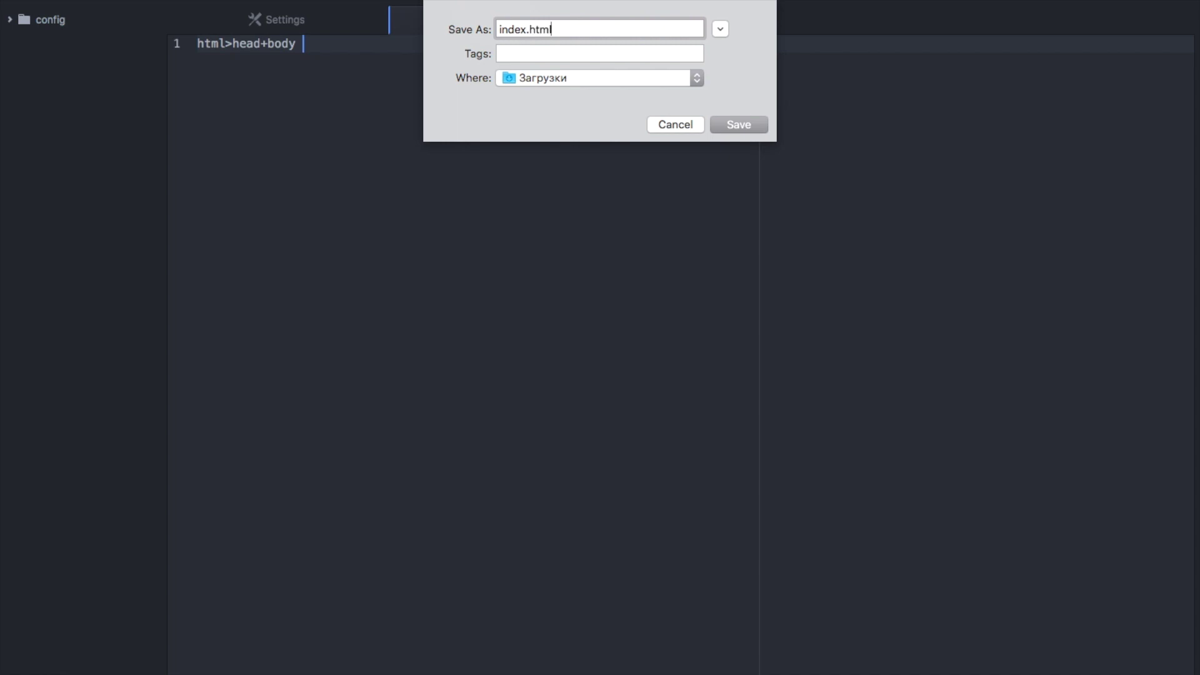
key("Return")
Step: Expand the Emmet abbreviation into HTML tags and add an empty line inside the head element
key("Tab")
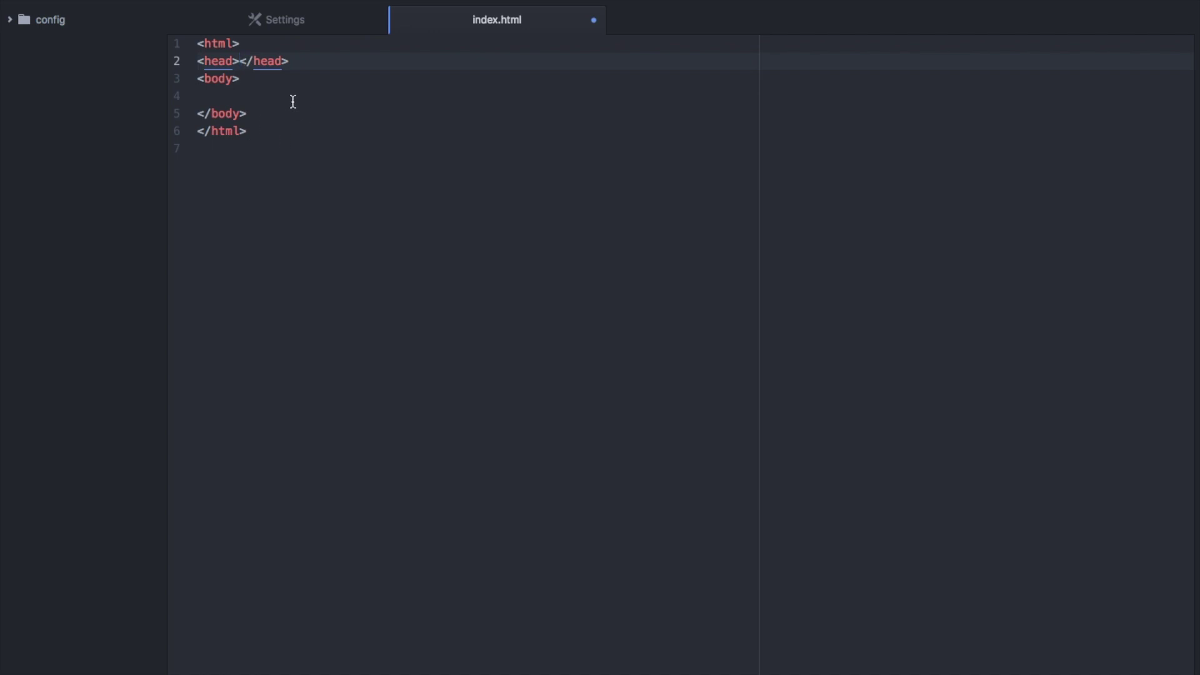
key("Return")
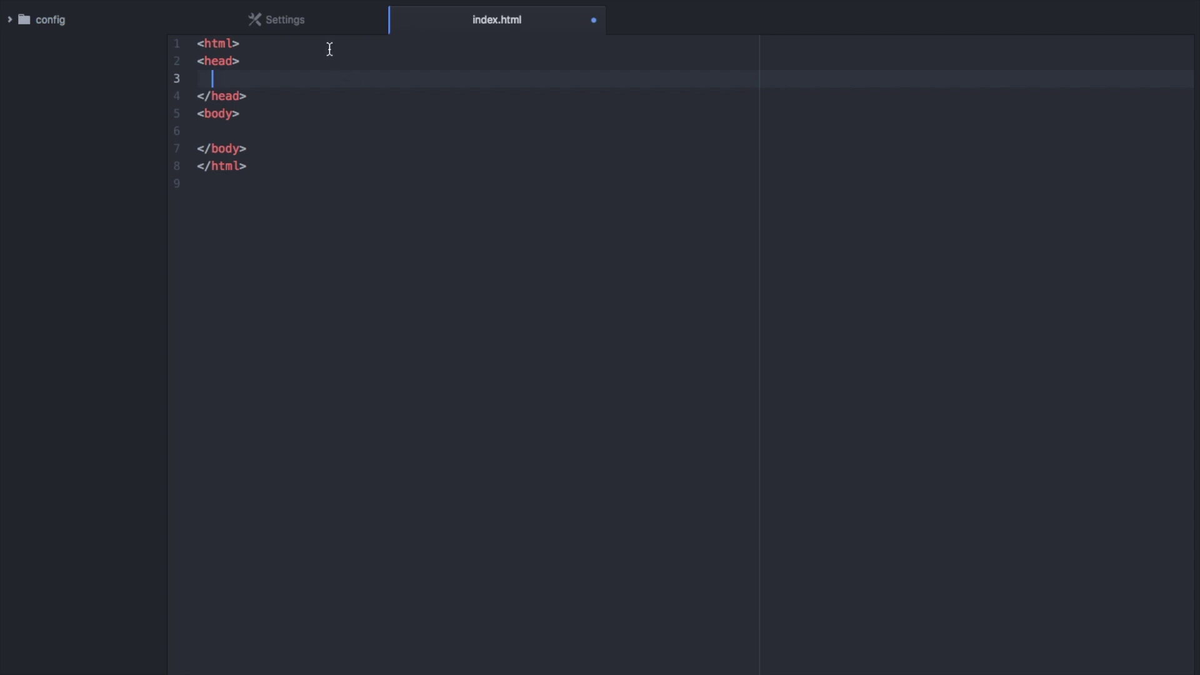
Step: Switch to the Settings tab and back to index.html, and bring up the file and folder commands of the project tree
left_click(308, 27)
left_click(500, 25)
right_click(39, 58)
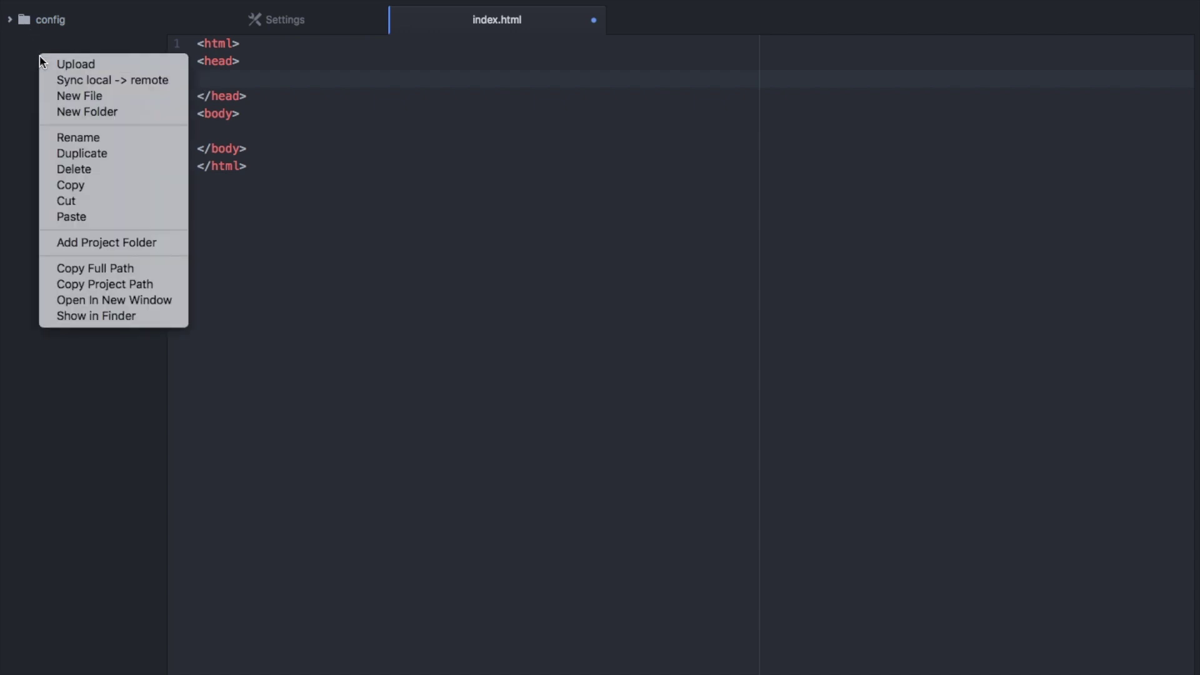